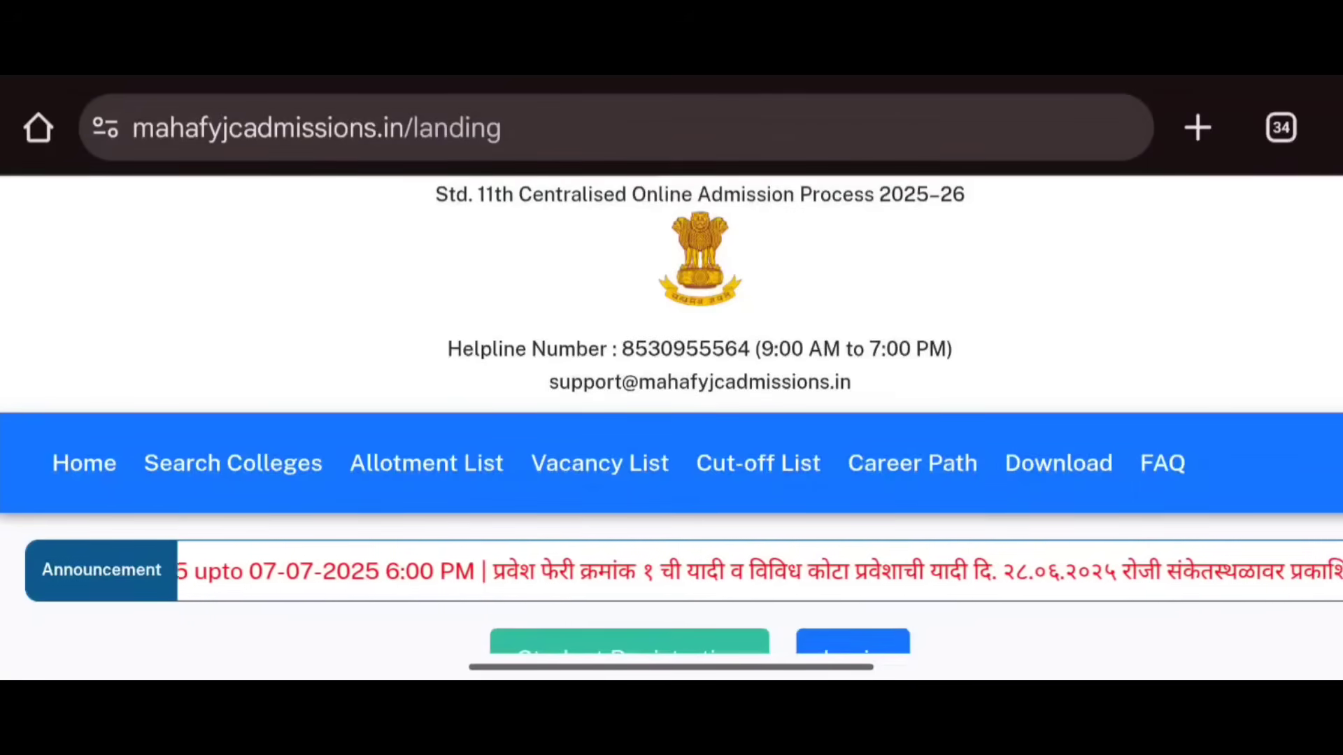
{"action": "scroll", "coordinate": [671, 415], "scroll_direction": "down", "scroll_amount": 1}
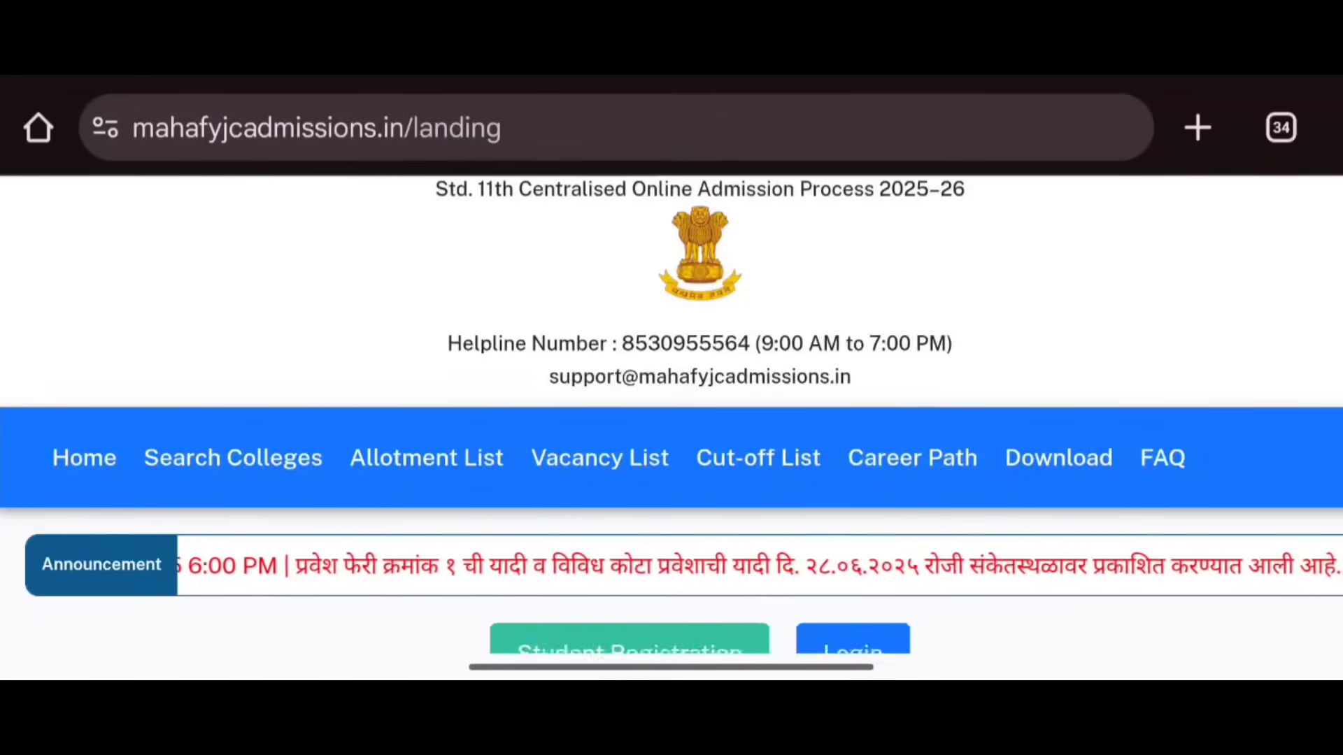
{"action": "scroll", "coordinate": [672, 420], "scroll_direction": "down", "scroll_amount": 4}
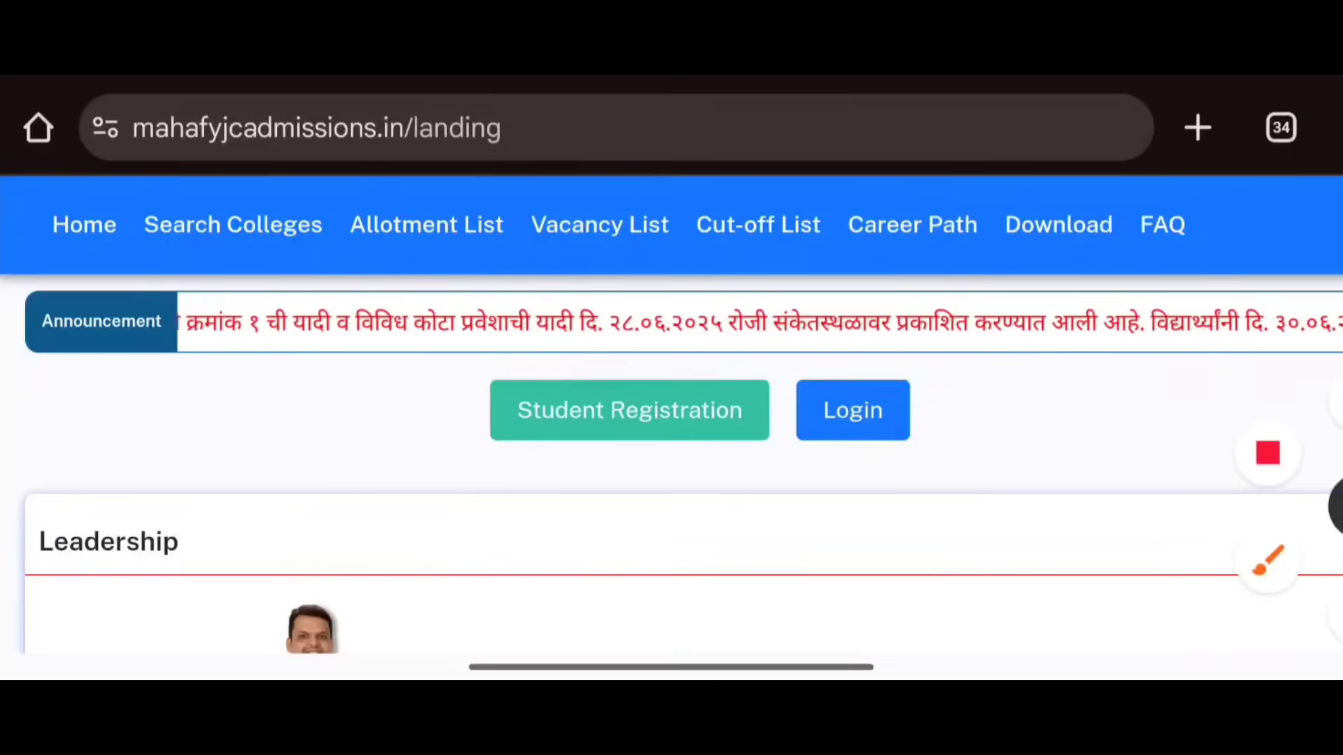
{"action": "left_click", "coordinate": [1269, 560]}
{"action": "mouse_move", "coordinate": [503, 493]}
{"action": "left_mouse_down"}
{"action": "mouse_move", "coordinate": [495, 364]}
{"action": "mouse_move", "coordinate": [566, 323]}
{"action": "mouse_move", "coordinate": [630, 329]}
{"action": "mouse_move", "coordinate": [734, 378]}
{"action": "mouse_move", "coordinate": [648, 443]}
{"action": "left_mouse_up"}
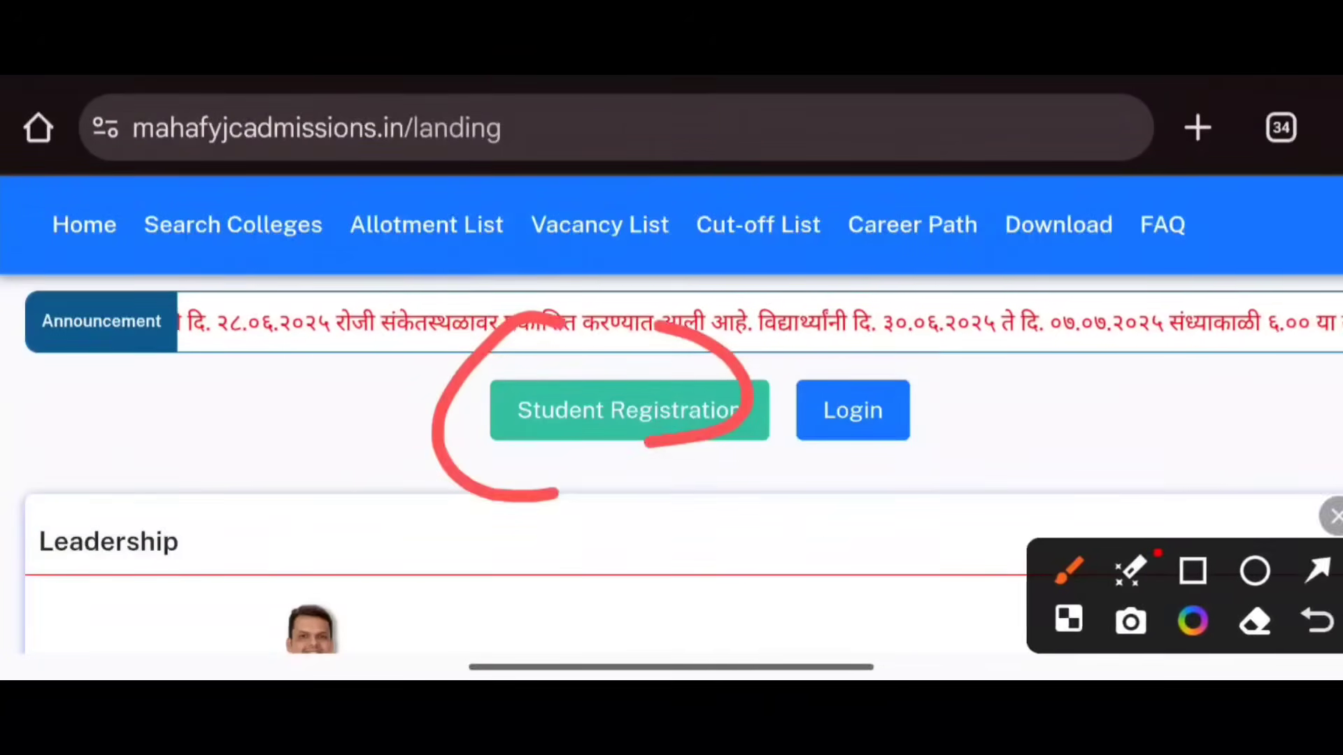
{"action": "left_click", "coordinate": [1337, 506]}
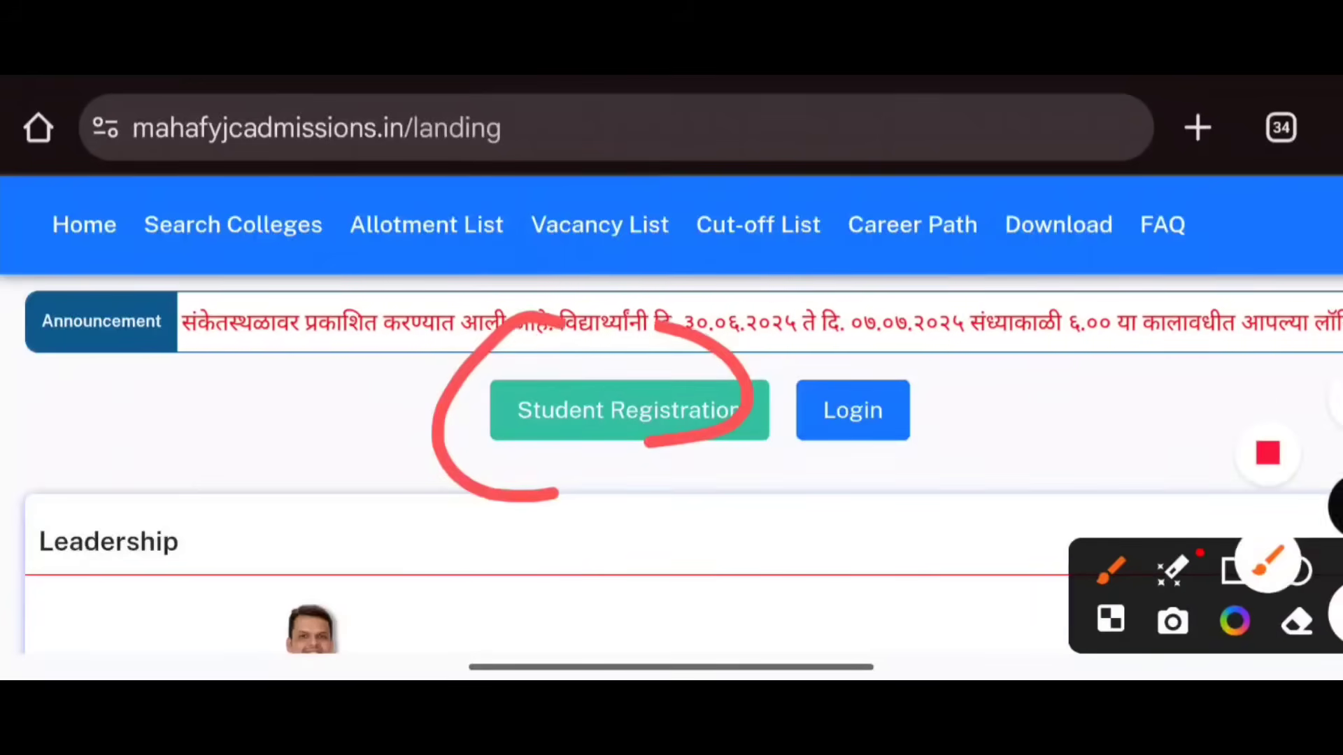
{"action": "left_click", "coordinate": [1268, 560]}
{"action": "left_click", "coordinate": [1340, 596]}
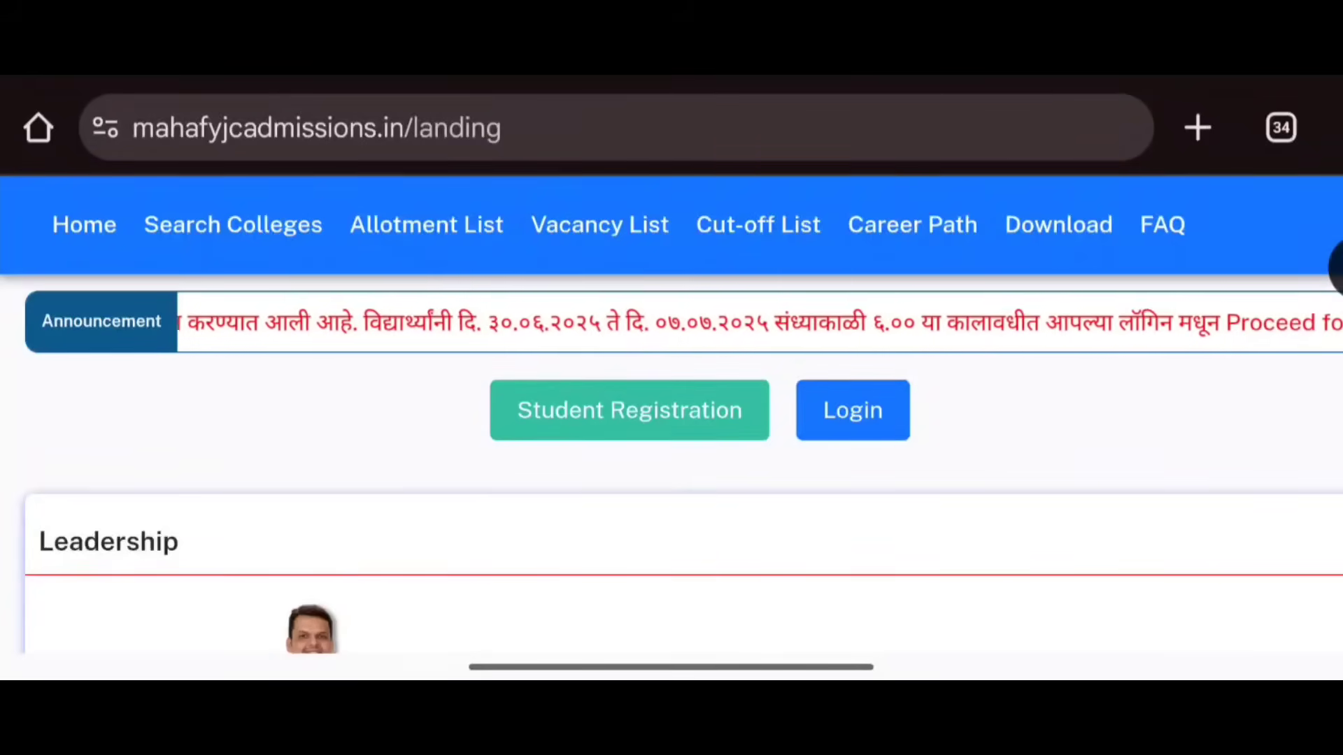
- Open the Student Registration form from the portal's landing page
{"action": "left_click", "coordinate": [629, 411]}
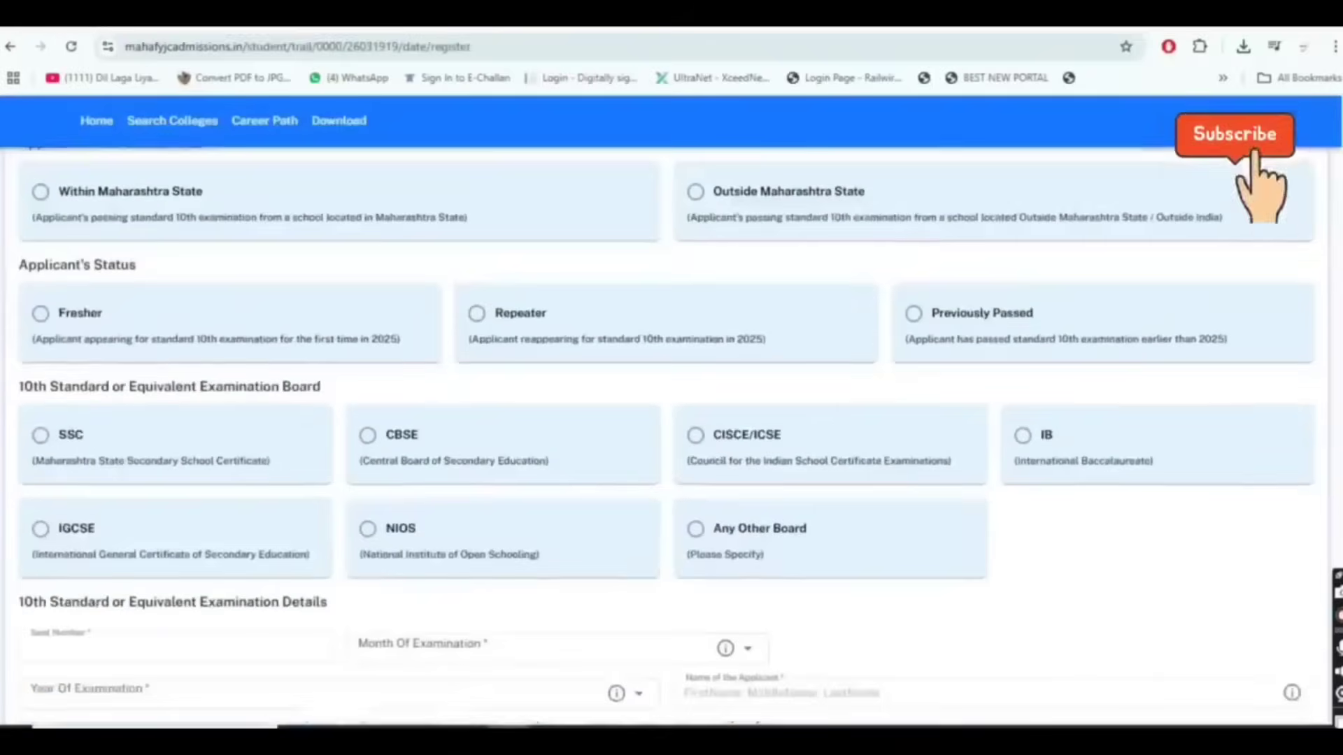
{"action": "scroll", "coordinate": [397, 392], "scroll_direction": "up", "scroll_amount": 1}
{"action": "scroll", "coordinate": [397, 392], "scroll_direction": "up", "scroll_amount": 2}
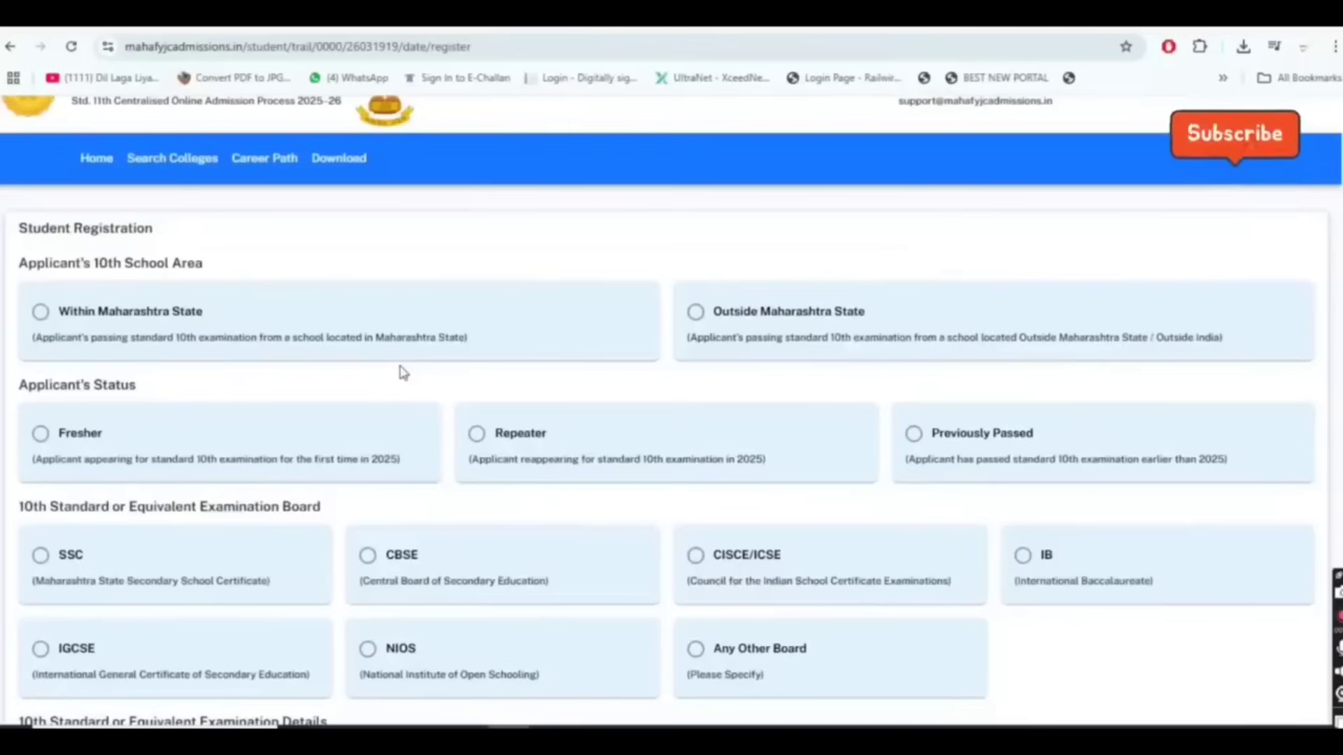
- Set the 10th school area to Within Maharashtra State, the applicant's status to Fresher and the examination board to SSC
{"action": "left_click", "coordinate": [40, 311]}
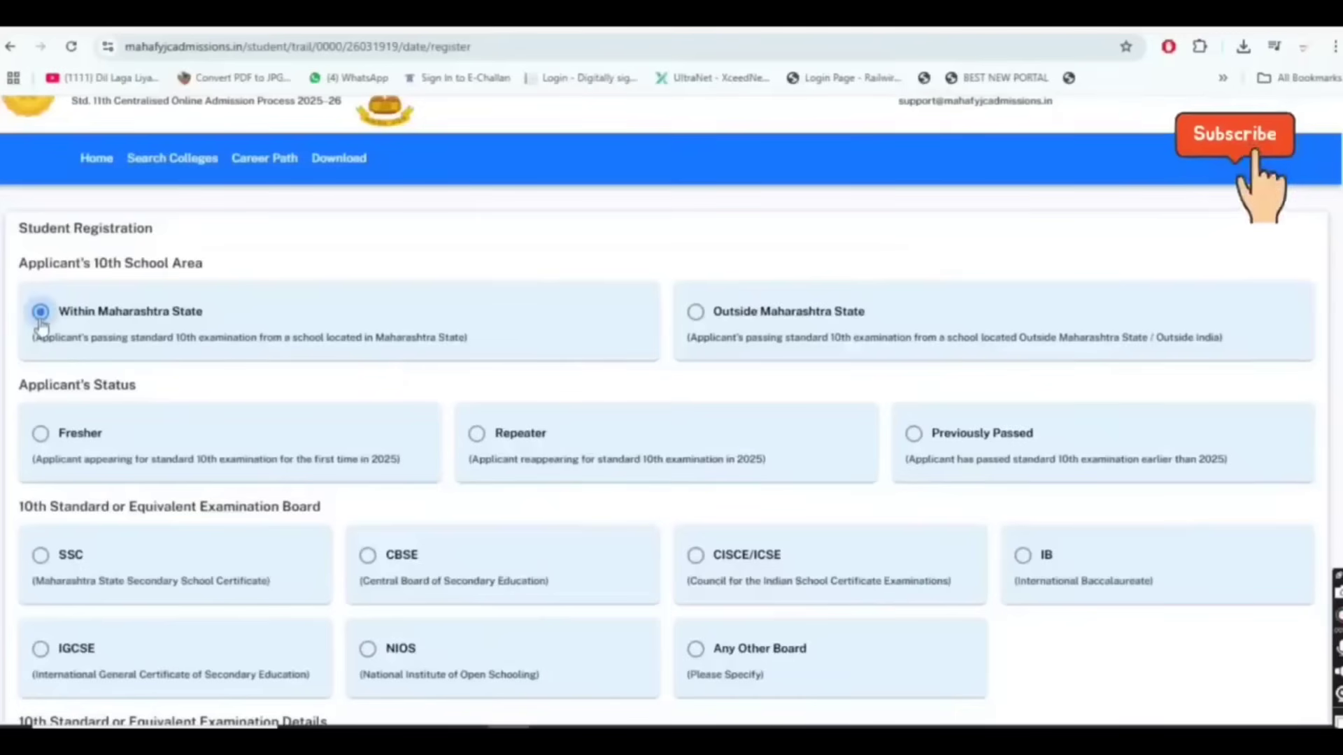
{"action": "scroll", "coordinate": [522, 367], "scroll_direction": "down", "scroll_amount": 1}
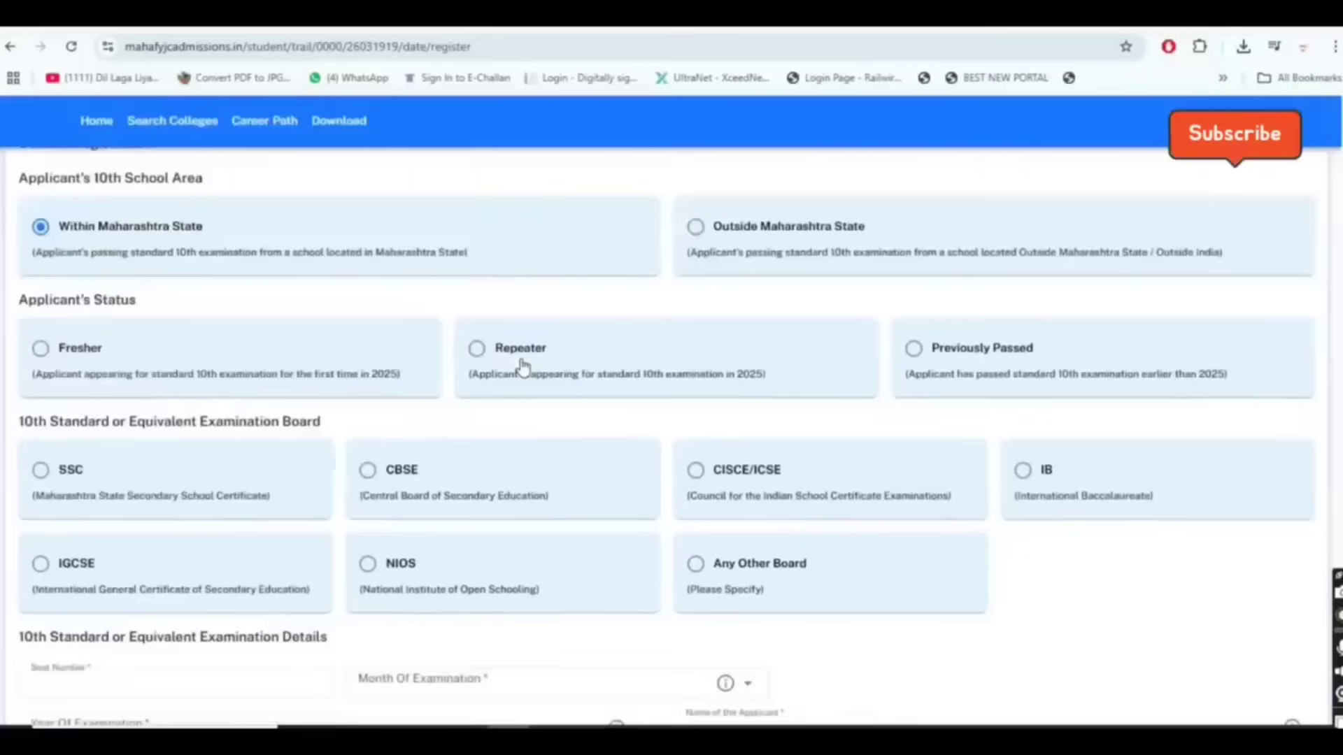
{"action": "scroll", "coordinate": [521, 365], "scroll_direction": "down", "scroll_amount": 1}
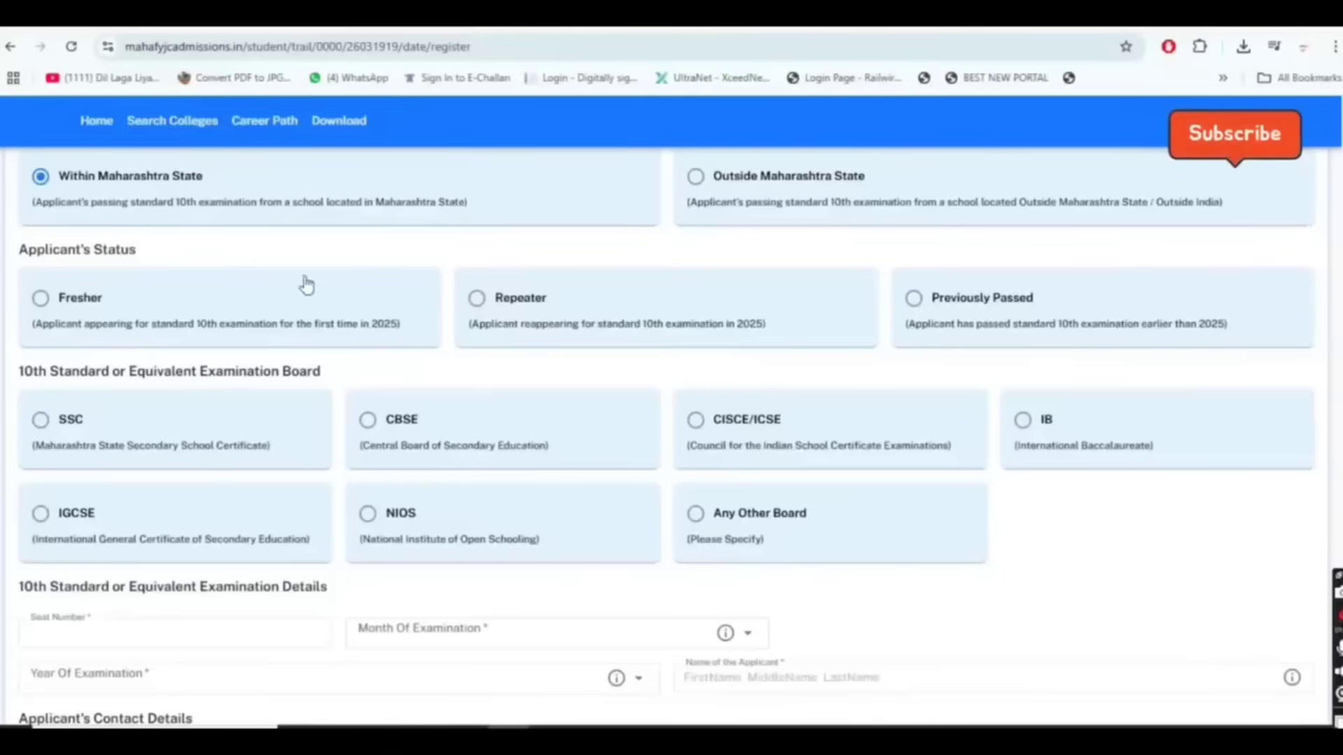
{"action": "left_click", "coordinate": [41, 298]}
{"action": "left_click", "coordinate": [40, 420]}
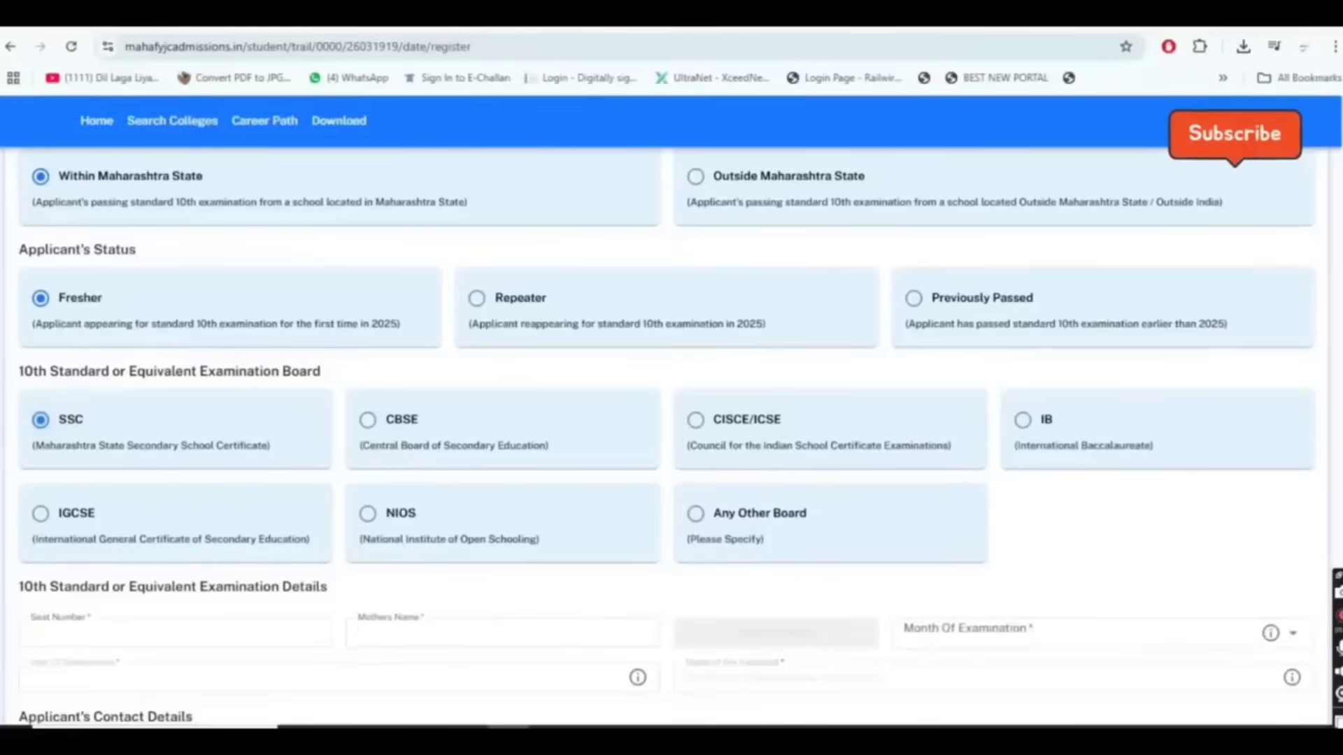
- Review the 10th examination details section, including the seat number, mother's name and month of examination fields
{"action": "scroll", "coordinate": [666, 441], "scroll_direction": "down", "scroll_amount": 6}
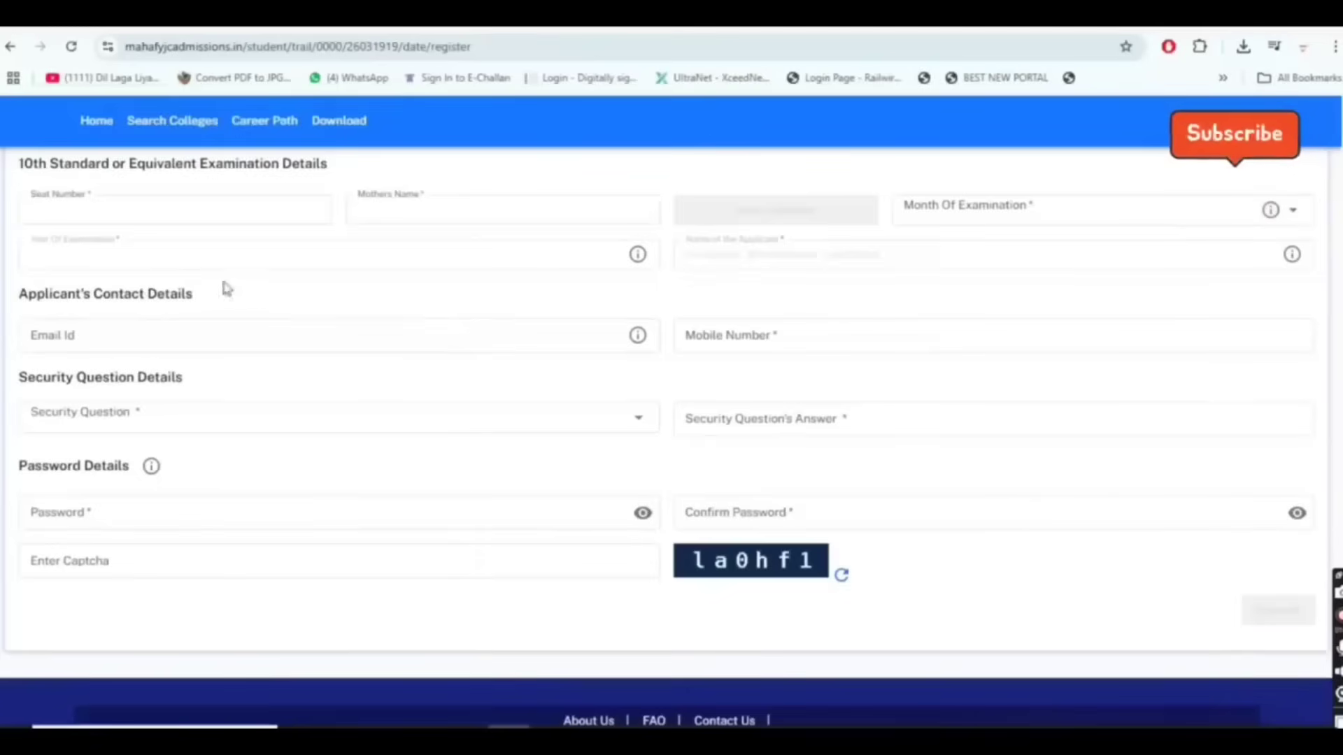
{"action": "left_click", "coordinate": [102, 221]}
{"action": "left_click", "coordinate": [431, 209]}
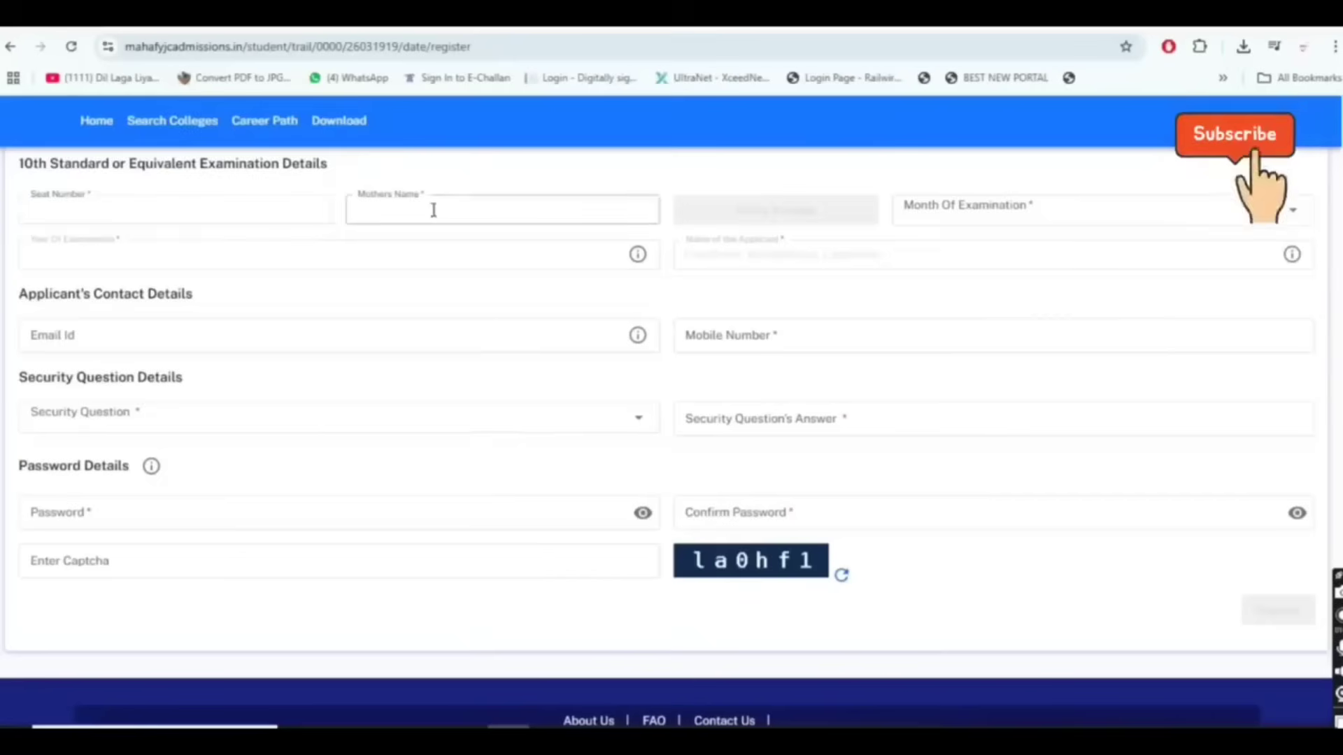
{"action": "left_click", "coordinate": [780, 219]}
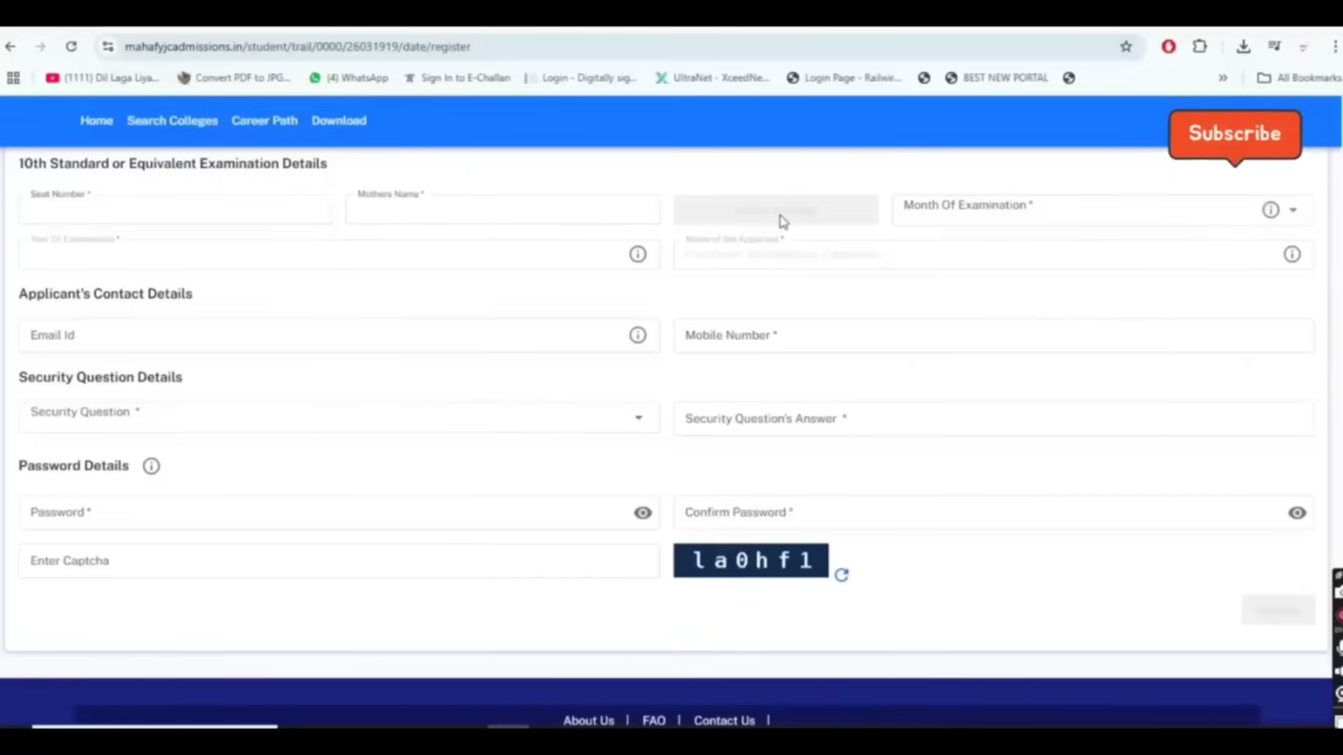
{"action": "left_click", "coordinate": [965, 217]}
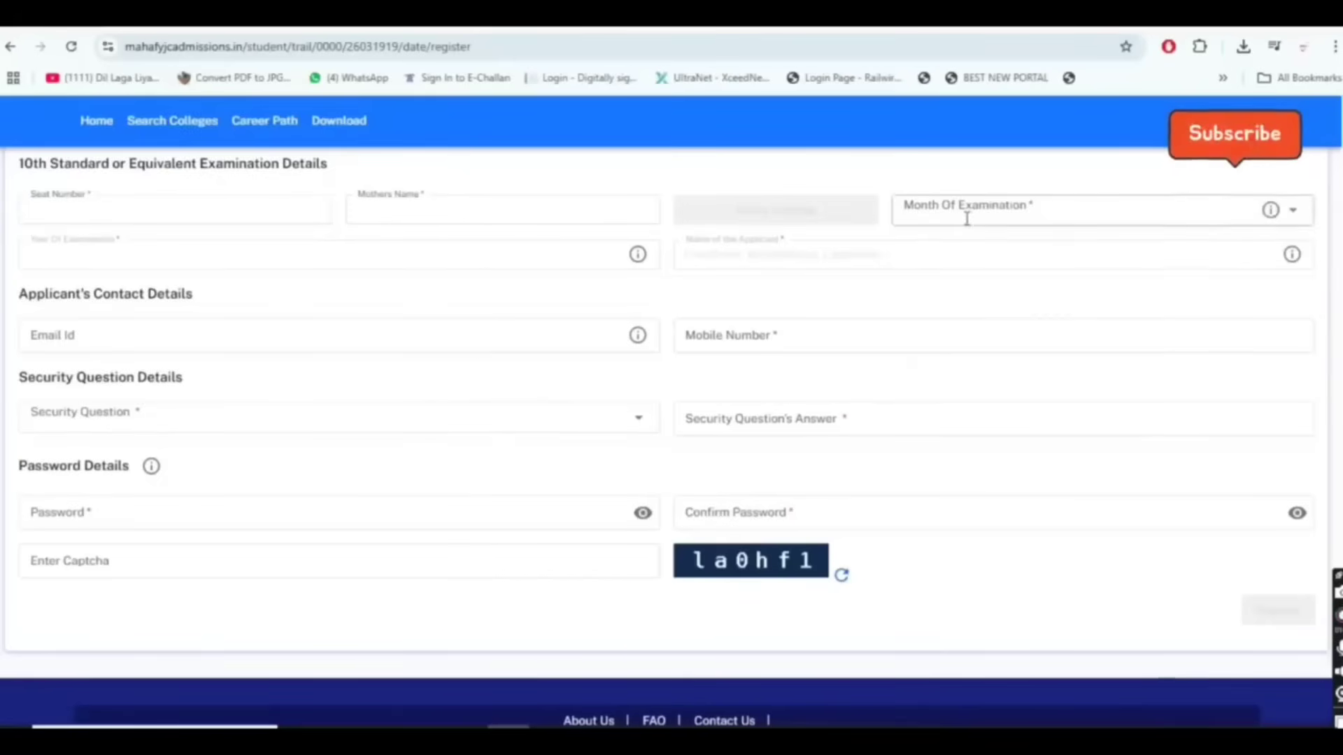
{"action": "left_click", "coordinate": [859, 235]}
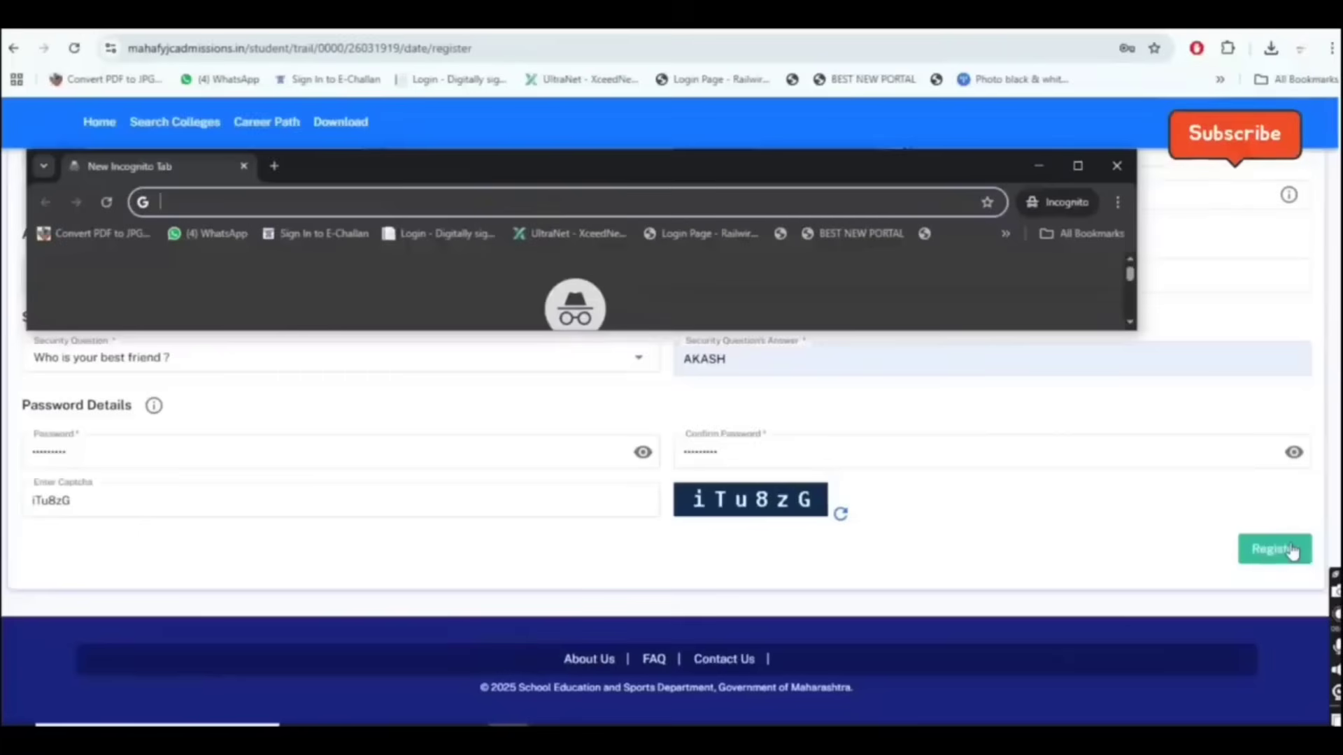
- Close the incognito window lying over the registration form and return to the form's upper part
{"action": "left_click", "coordinate": [1117, 168]}
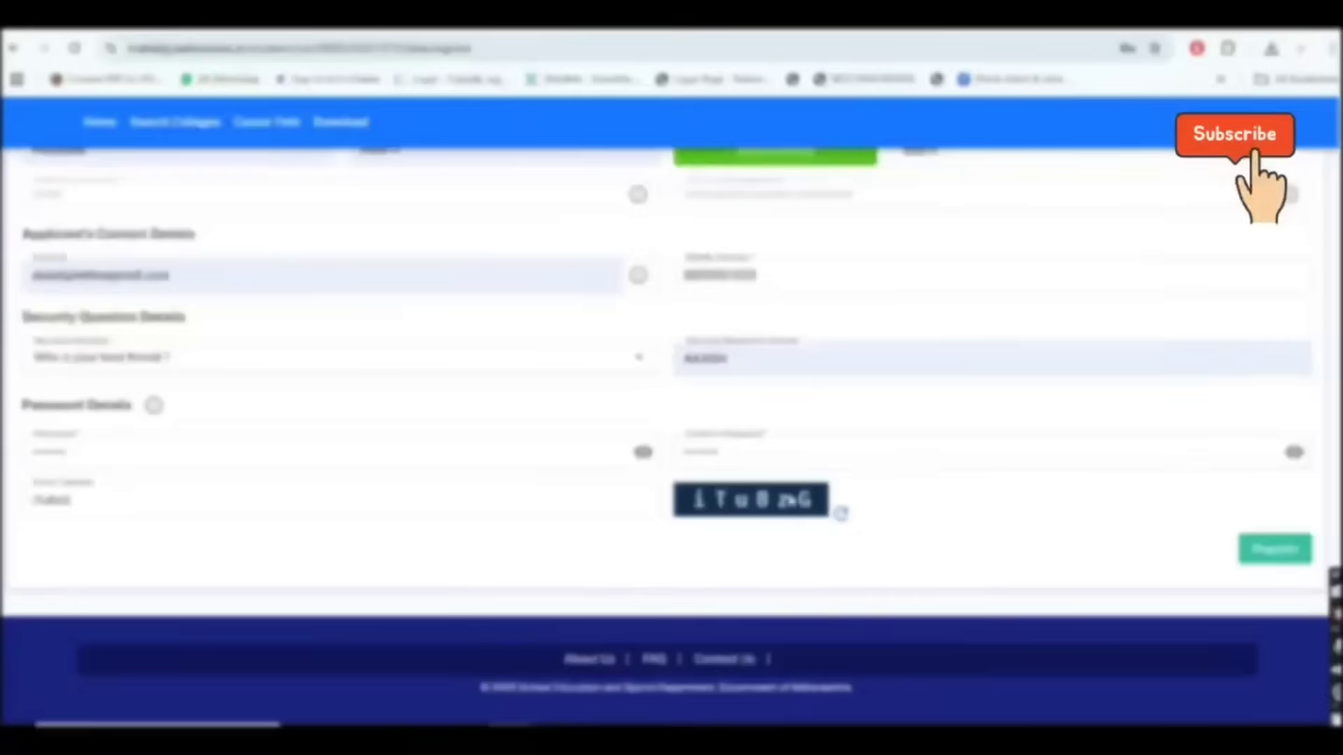
{"action": "scroll", "coordinate": [794, 502], "scroll_direction": "up", "scroll_amount": 5}
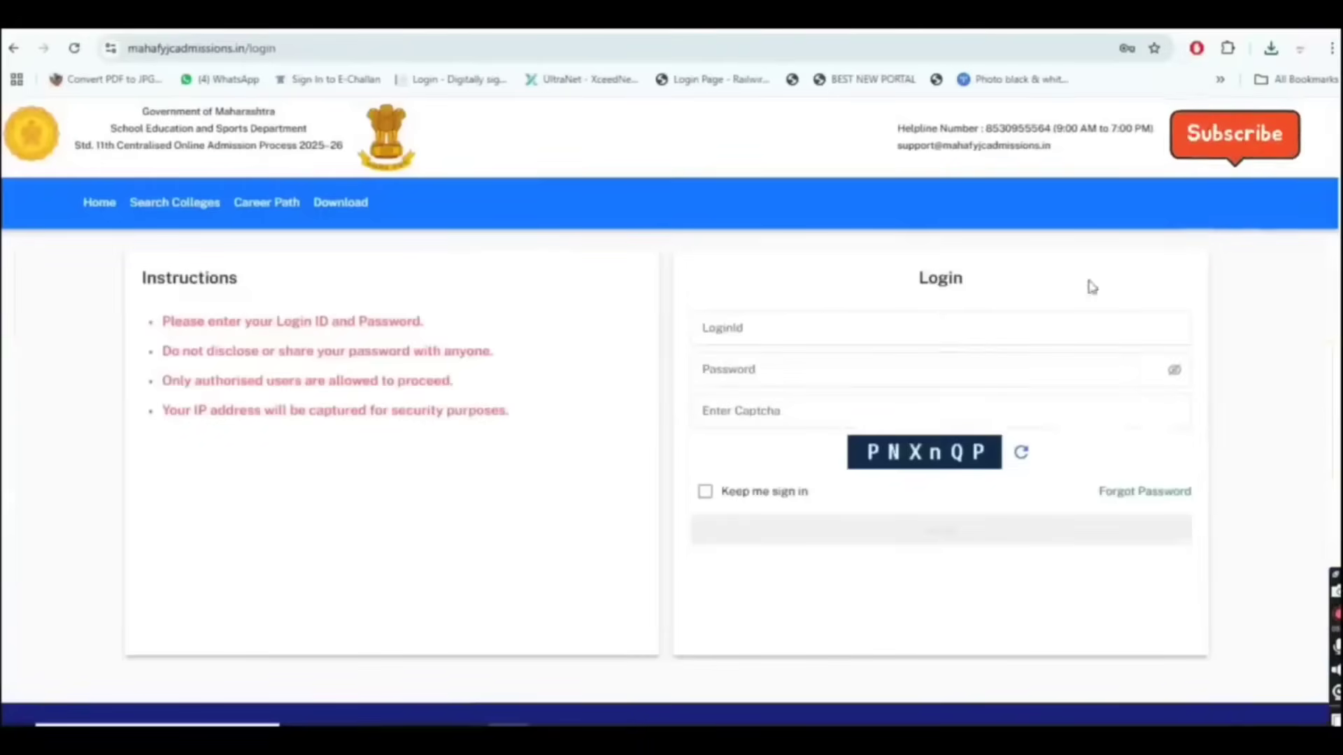
- Enter the account password in the login form and proceed to the captcha field
{"action": "left_click", "coordinate": [766, 322]}
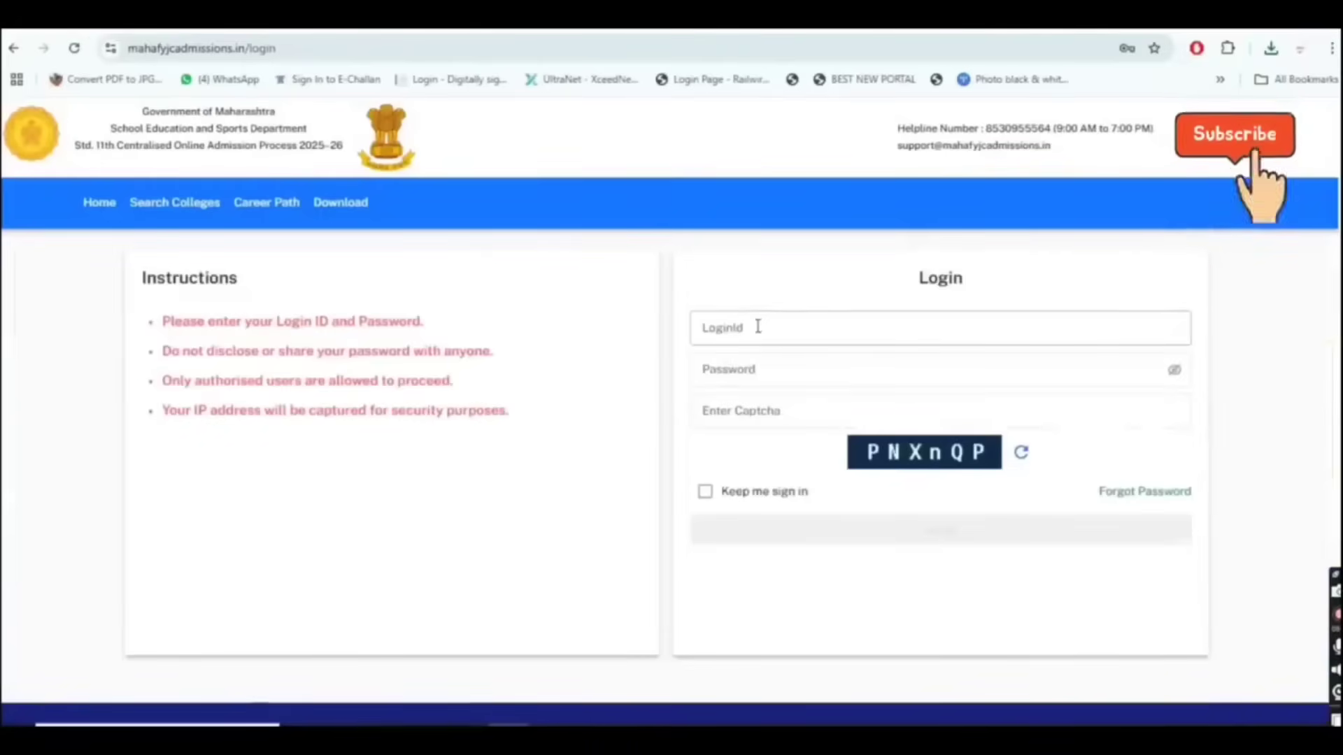
{"action": "left_click", "coordinate": [761, 361]}
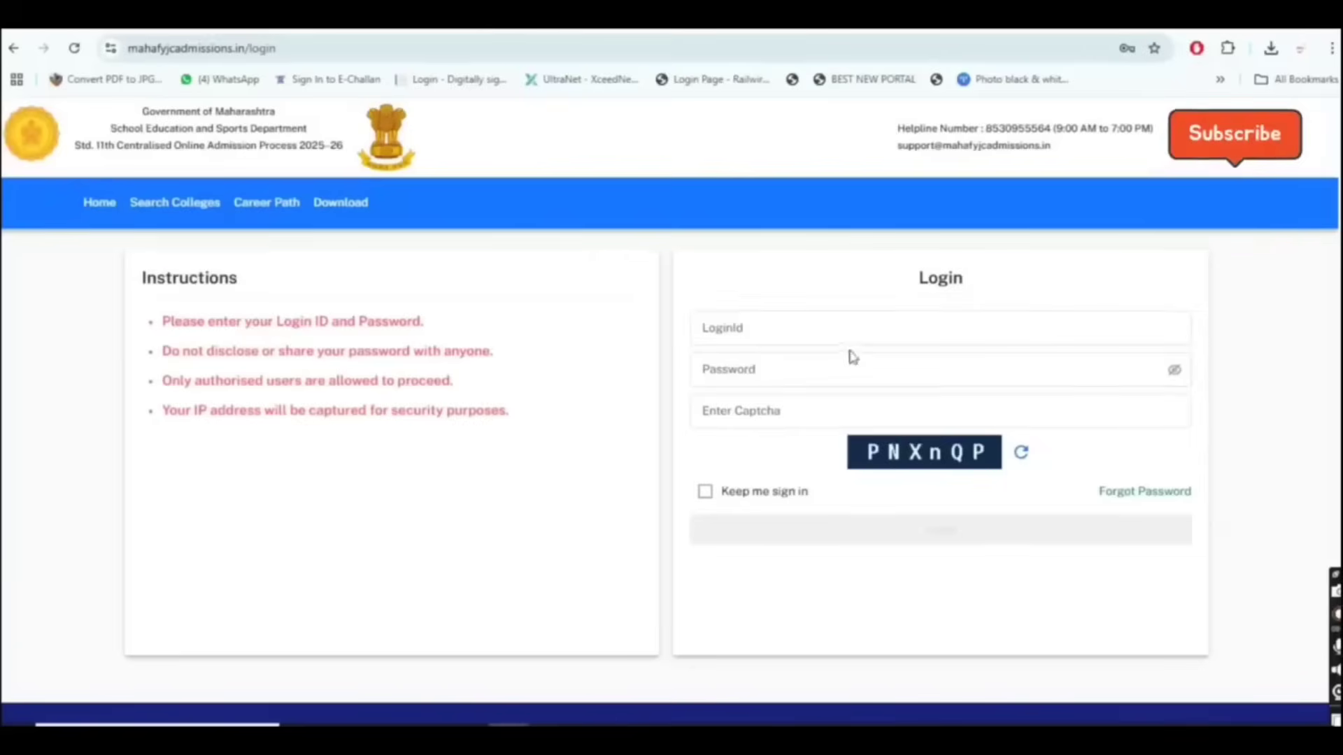
{"action": "left_click", "coordinate": [833, 371]}
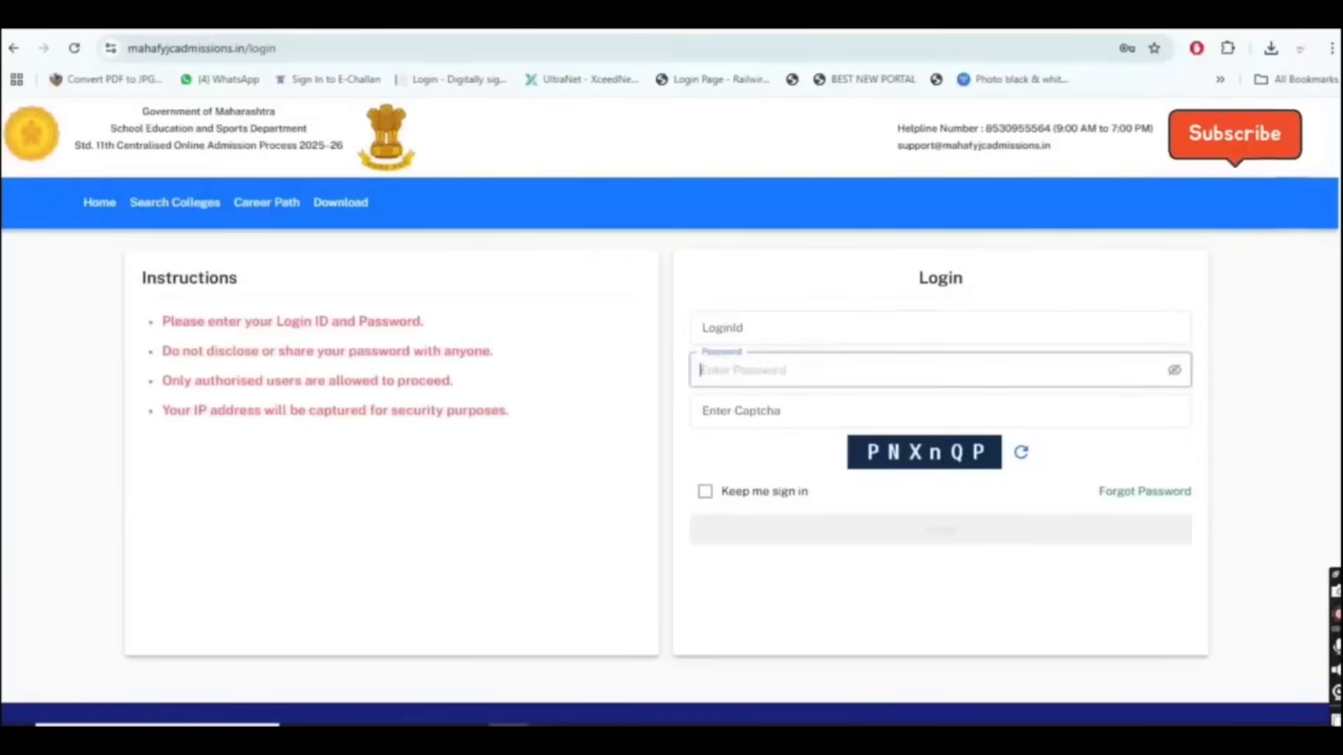
{"action": "type", "text": "**********"}
{"action": "key", "text": "Tab"}
{"action": "key", "text": "Tab"}
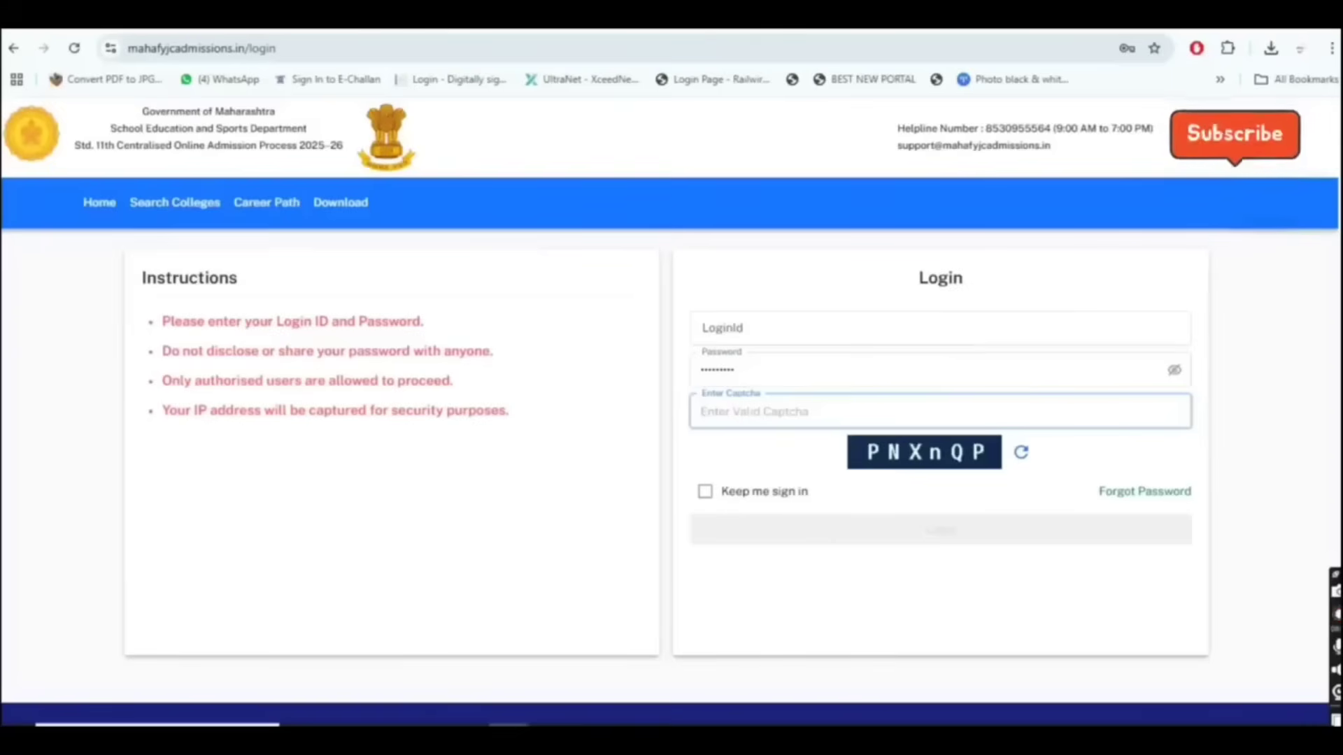
- Enter the displayed captcha code in the login form and go to the login ID field
{"action": "type", "text": "PNX"}
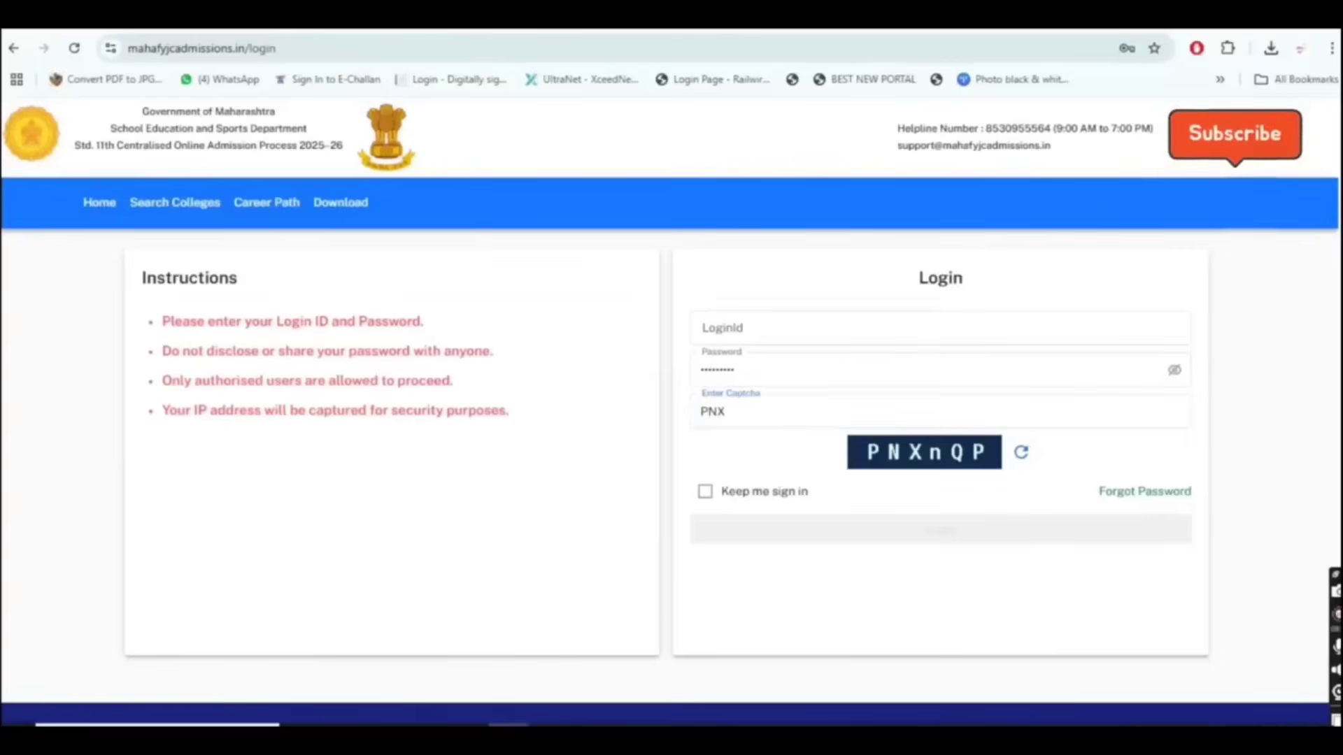
{"action": "key", "text": "Tab"}
{"action": "left_click", "coordinate": [1036, 428]}
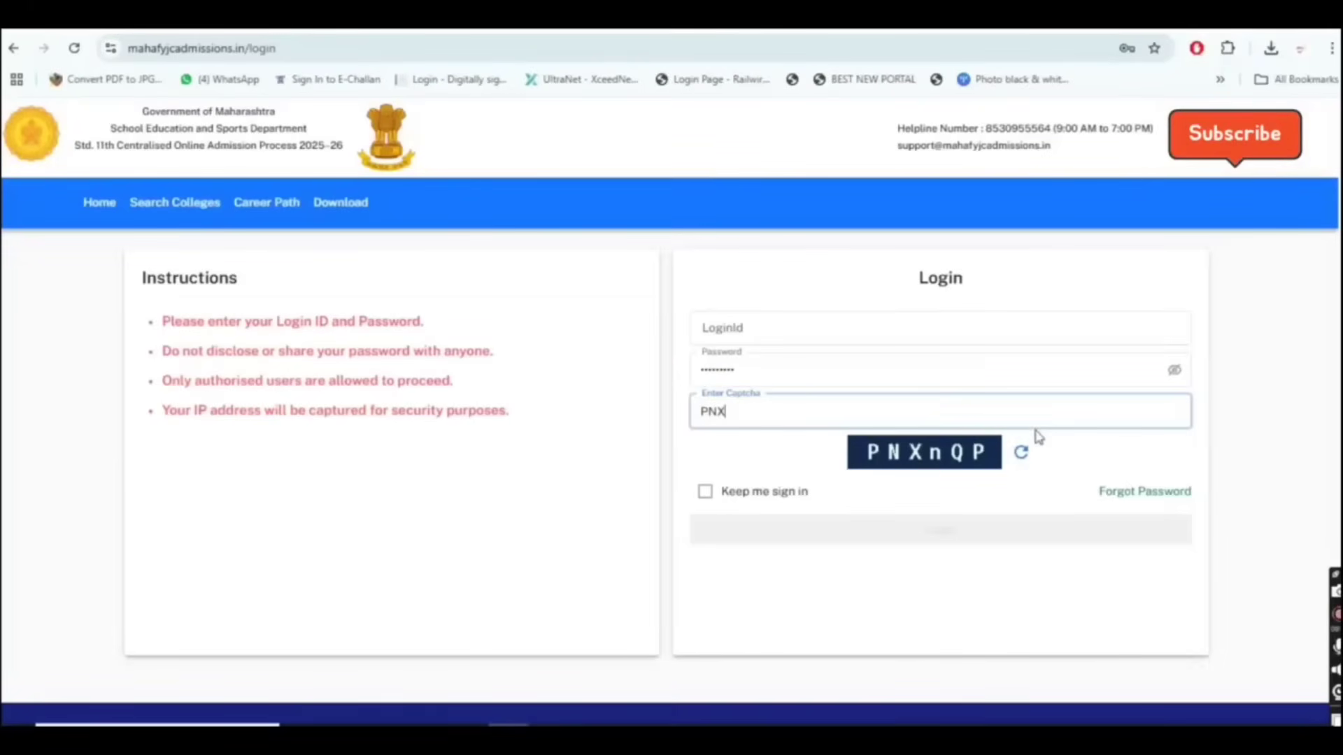
{"action": "type", "text": "nQP"}
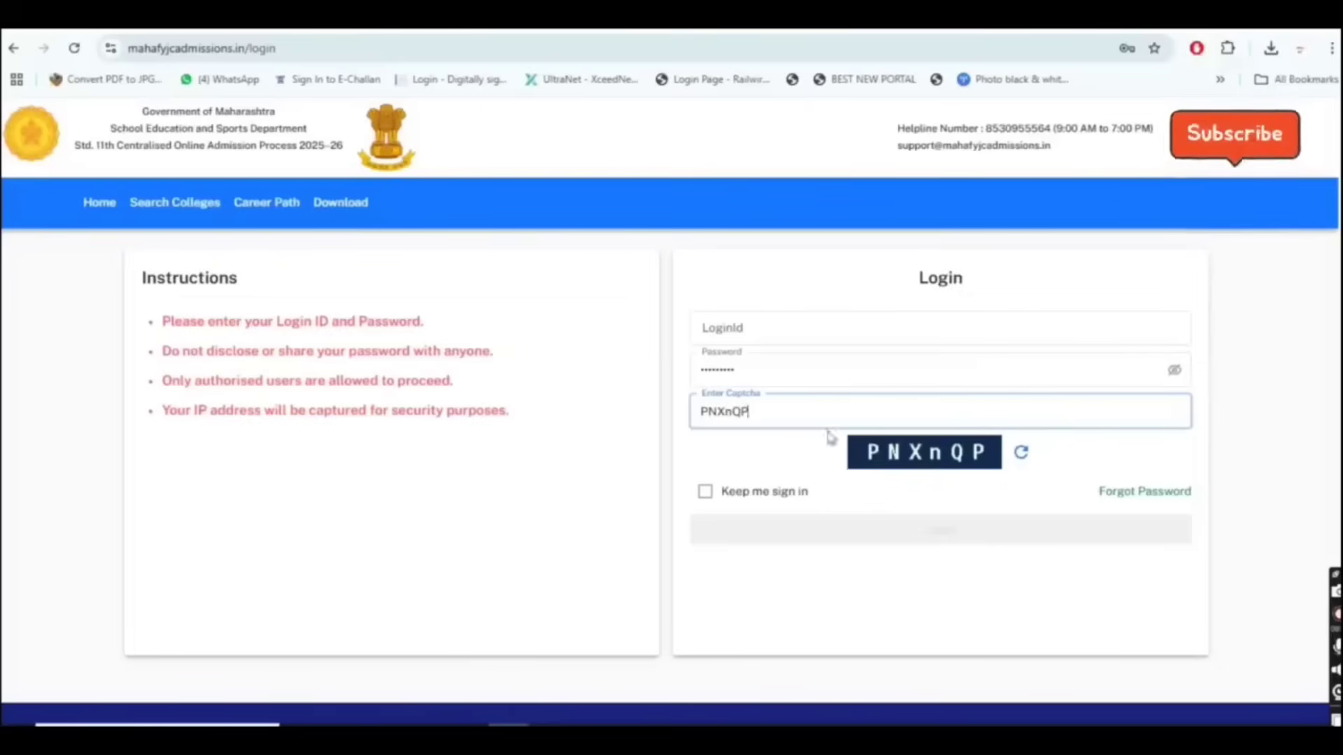
{"action": "left_click", "coordinate": [852, 336]}
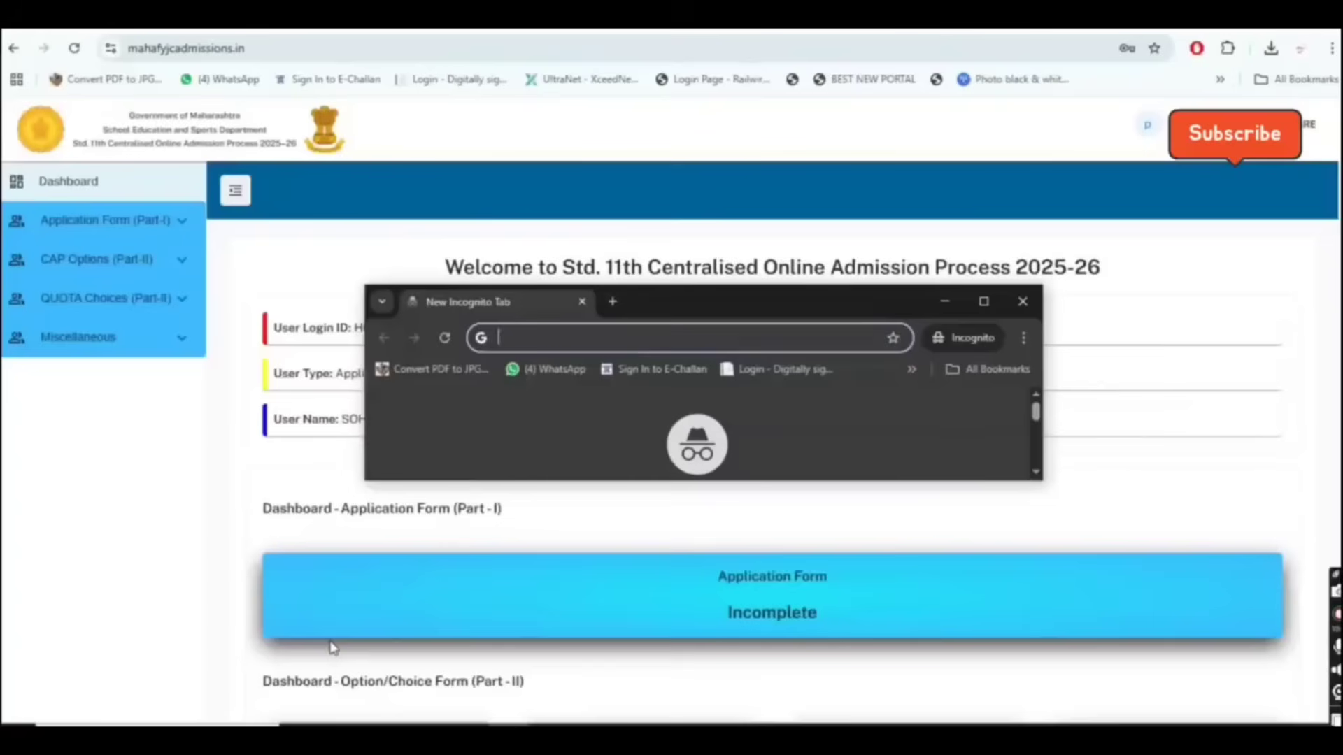
- Open the Registration Details page of Application Form (Part-I)
{"action": "left_click", "coordinate": [112, 221]}
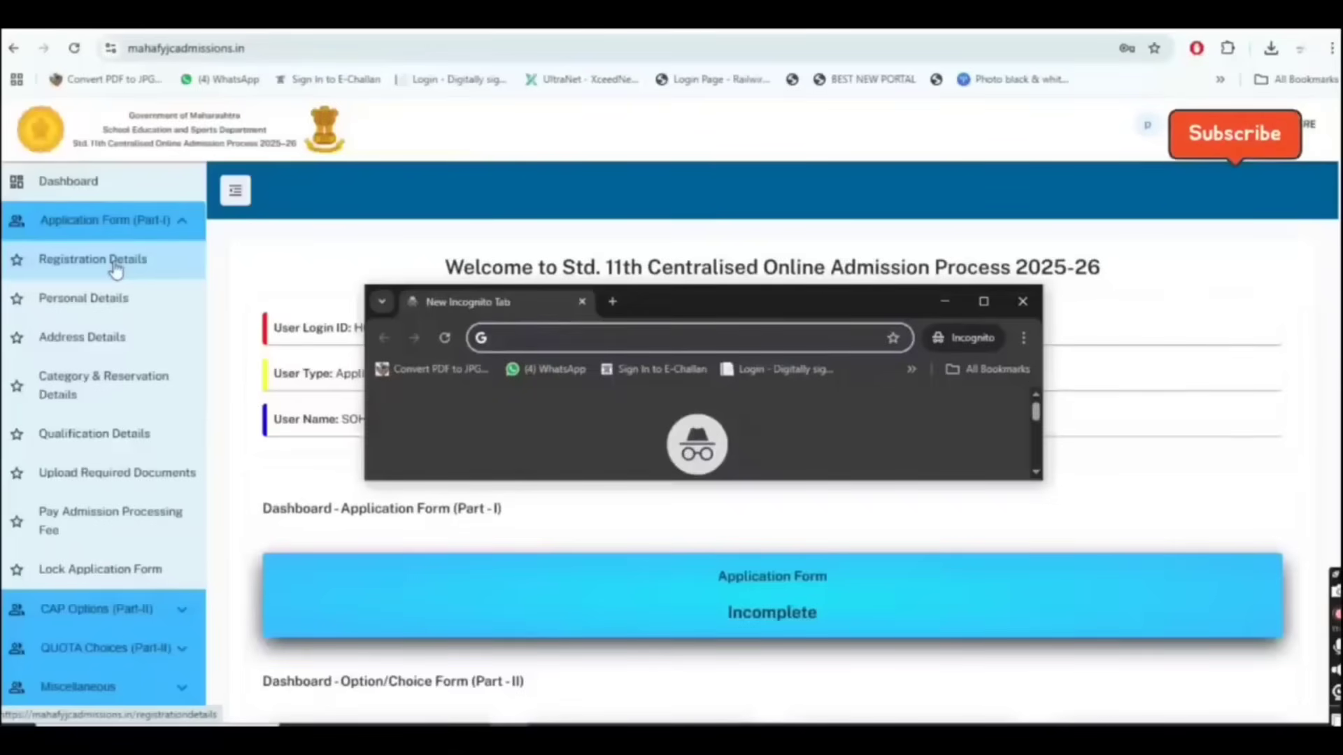
{"action": "left_click", "coordinate": [114, 265]}
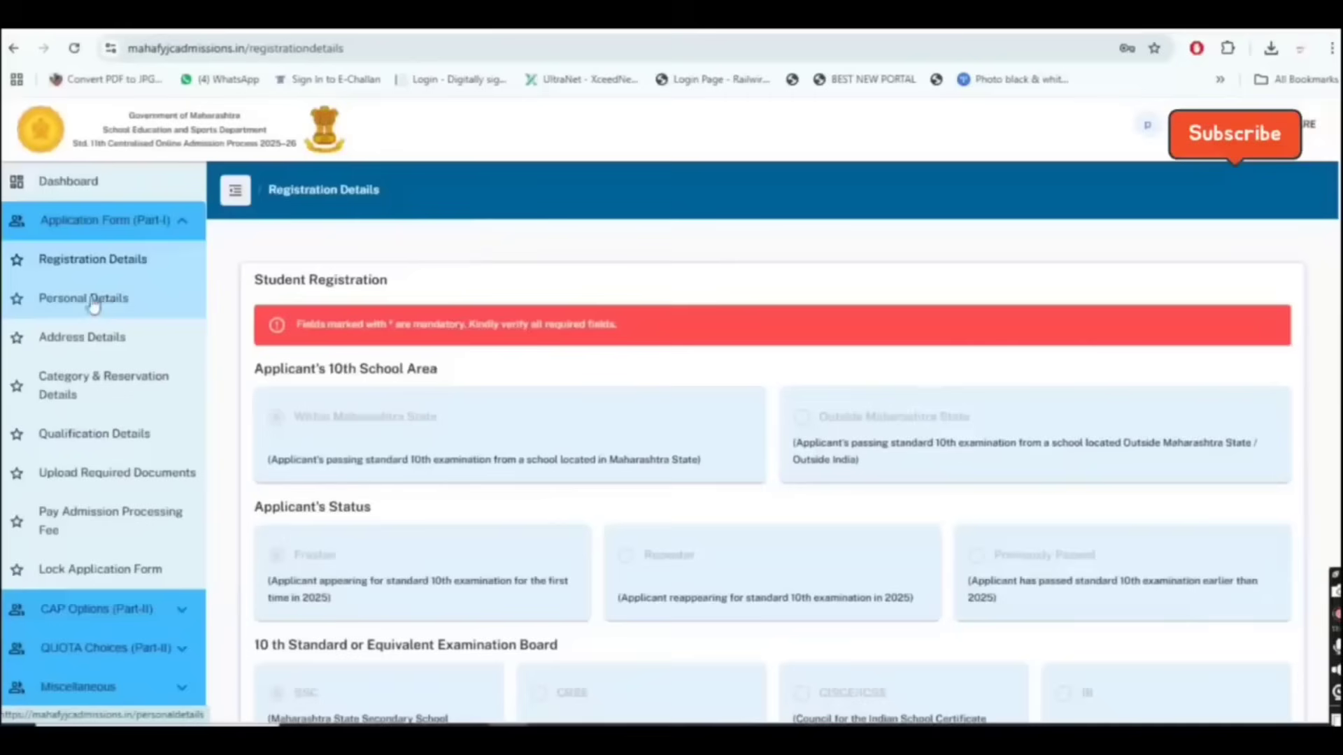
- Open the Personal Details page, bring up a new incognito window, and save the personal details to continue
{"action": "left_click", "coordinate": [133, 306]}
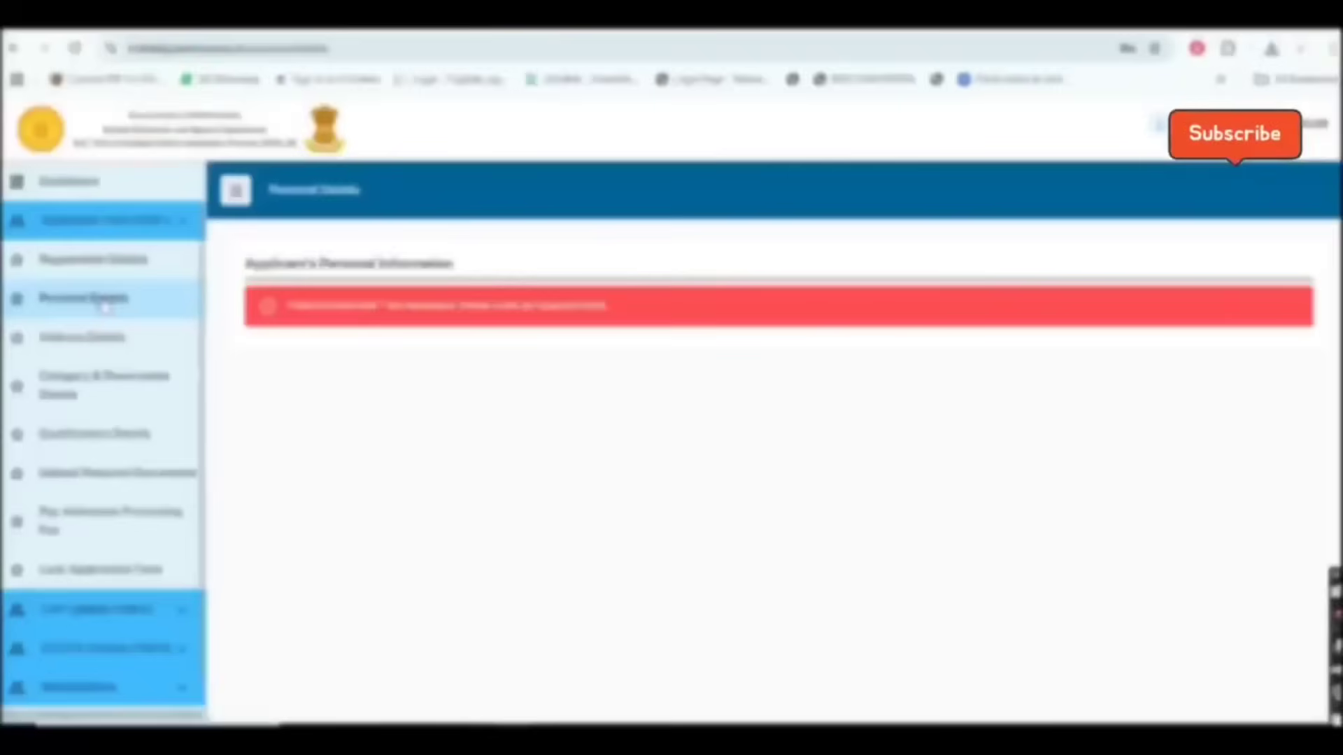
{"action": "key", "text": "ctrl+shift+n"}
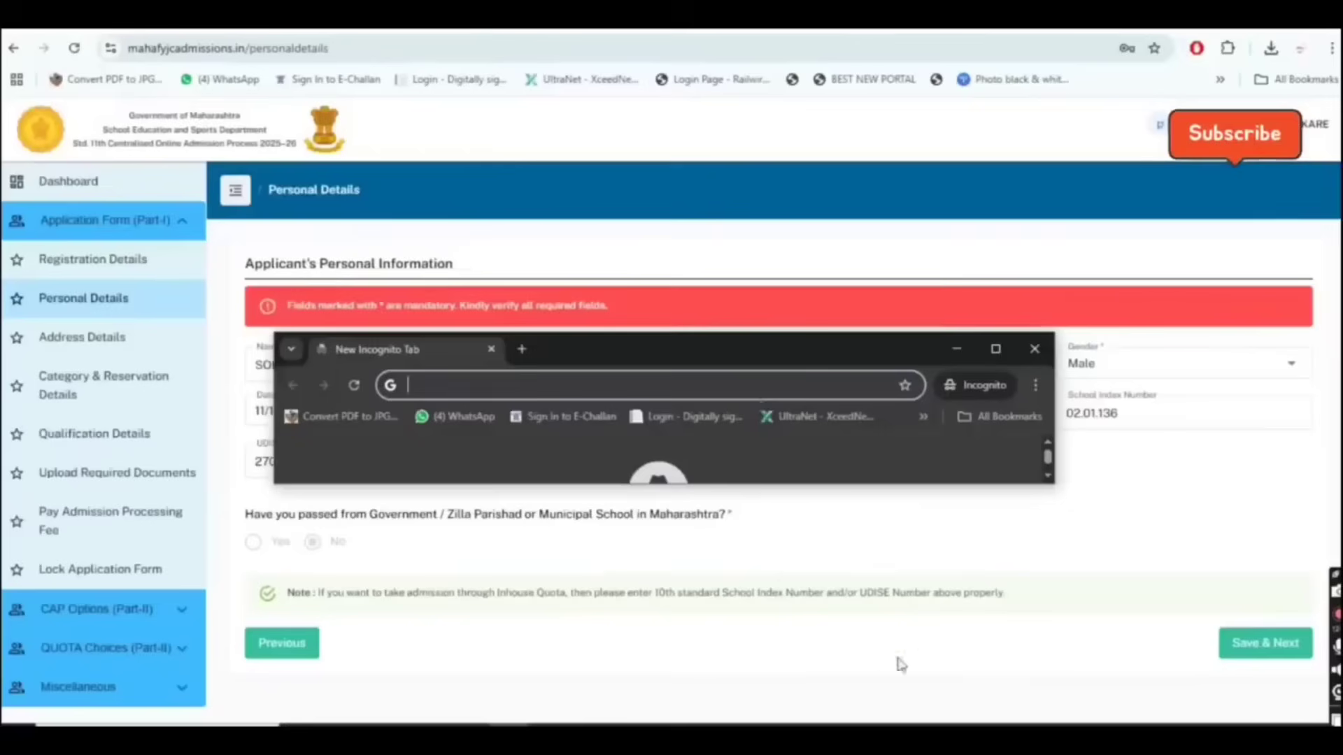
{"action": "left_click", "coordinate": [1252, 651]}
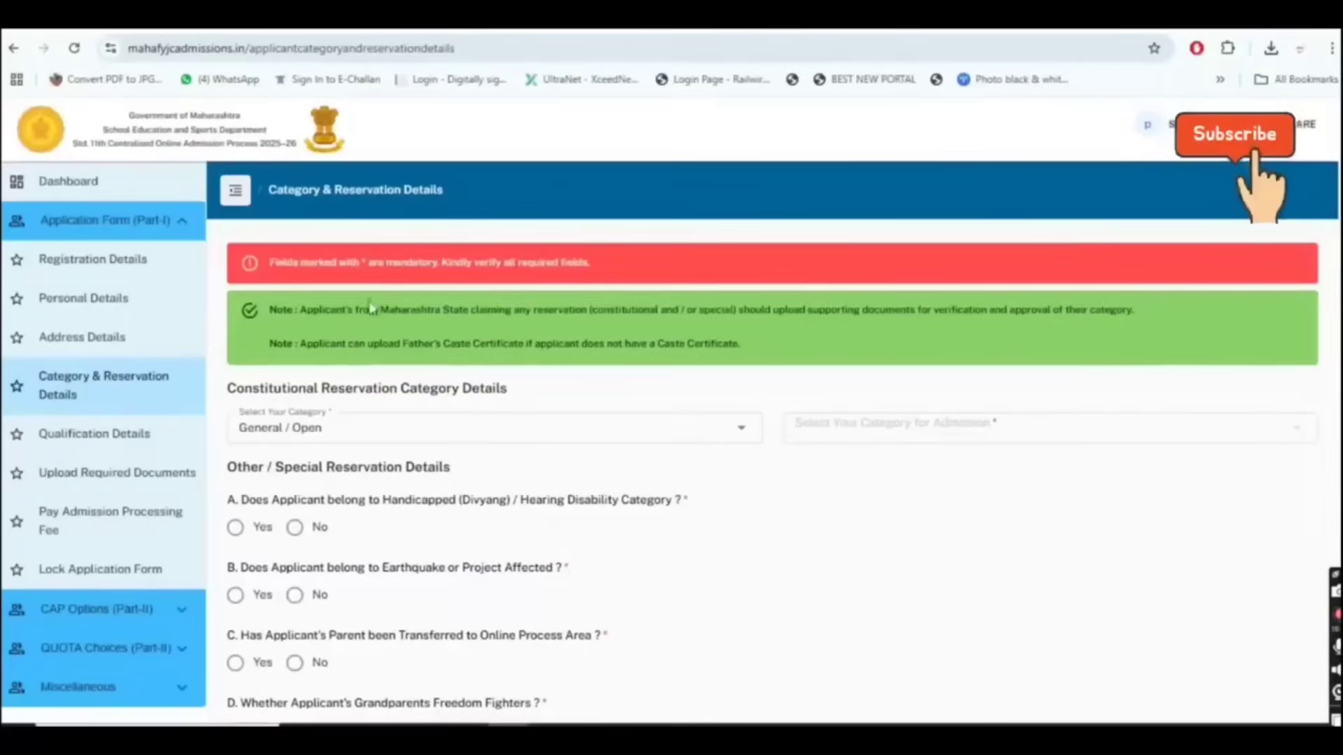
- Set the reservation category to Scheduled Caste (SC) and answer Yes to having a Caste Certificate issued by a Competent Authority
{"action": "scroll", "coordinate": [378, 303], "scroll_direction": "down", "scroll_amount": 2}
{"action": "scroll", "coordinate": [392, 311], "scroll_direction": "up", "scroll_amount": 2}
{"action": "scroll", "coordinate": [698, 365], "scroll_direction": "down", "scroll_amount": 1}
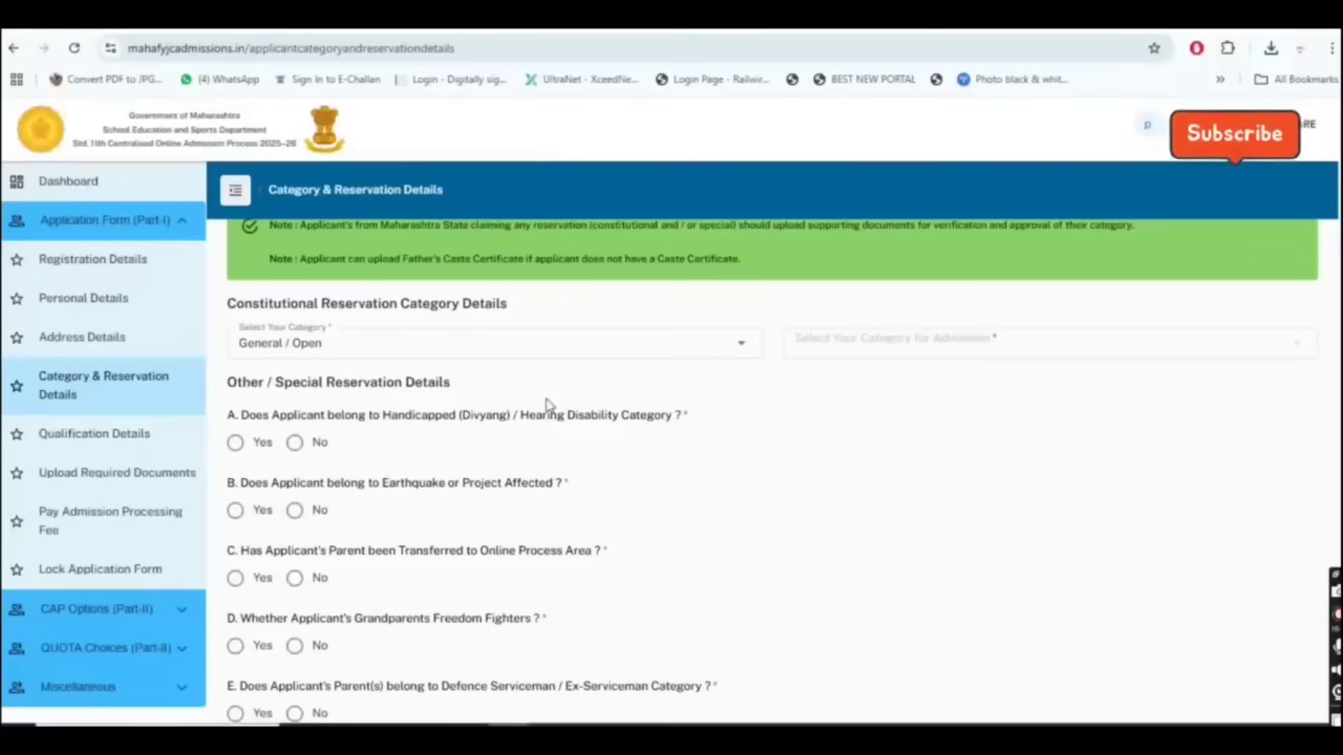
{"action": "left_click", "coordinate": [532, 344]}
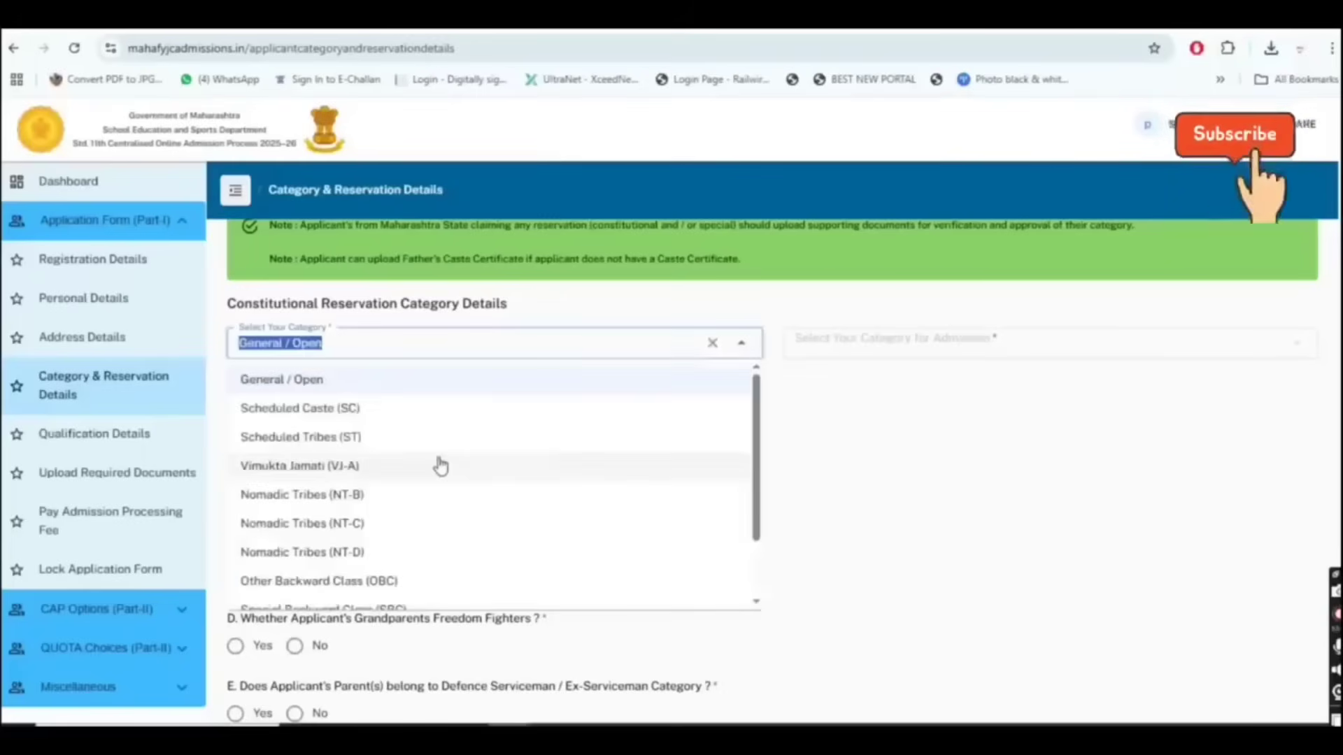
{"action": "left_click", "coordinate": [411, 413]}
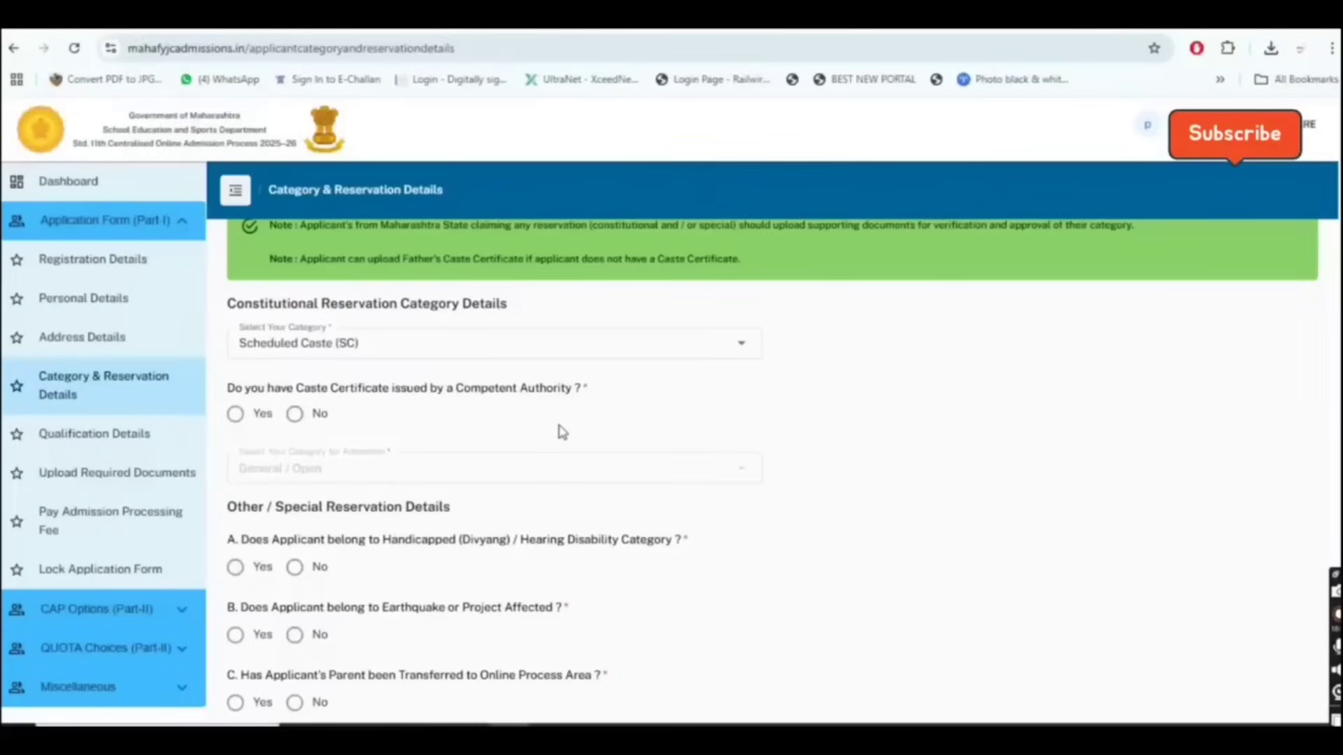
{"action": "left_click", "coordinate": [235, 414]}
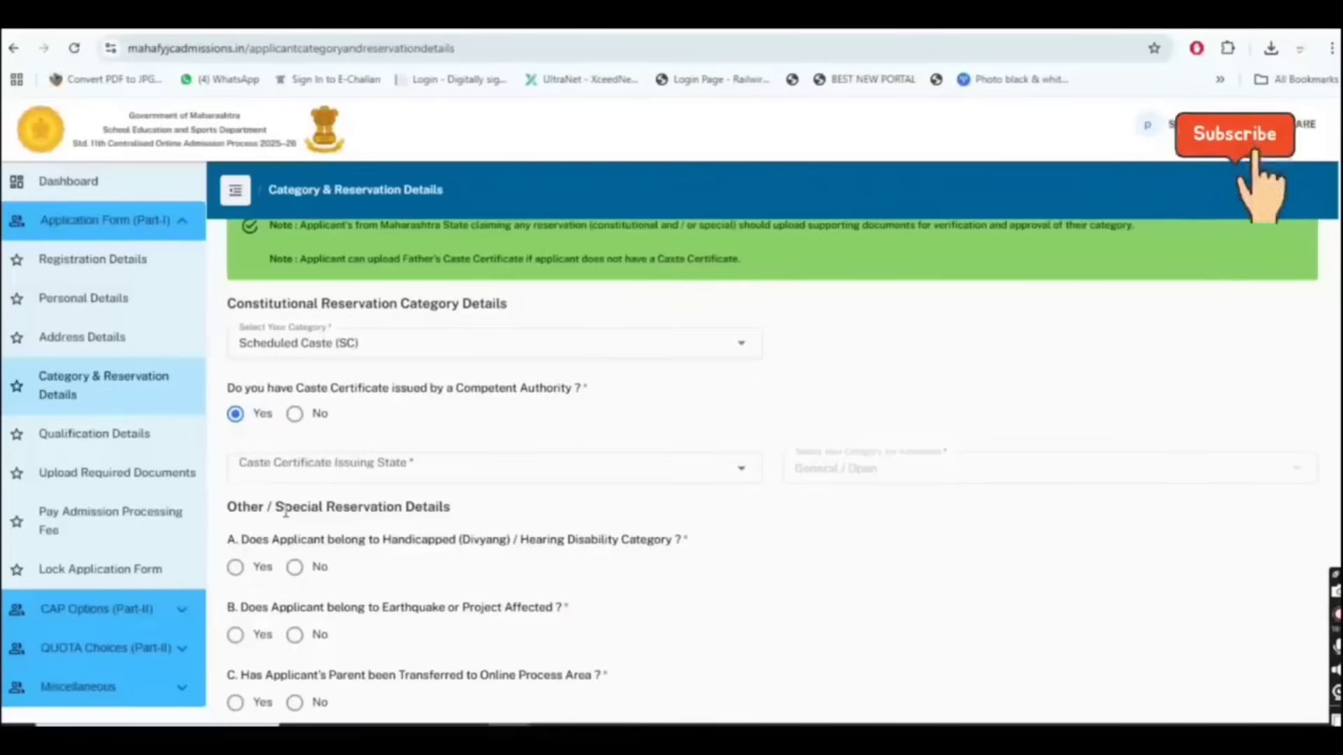
- Set the caste certificate's issuing state to Maharashtra and district to AMRAVATI, with Scheduled Caste (SC) as the category for admission
{"action": "left_click", "coordinate": [482, 467]}
{"action": "type", "text": "MAHA"}
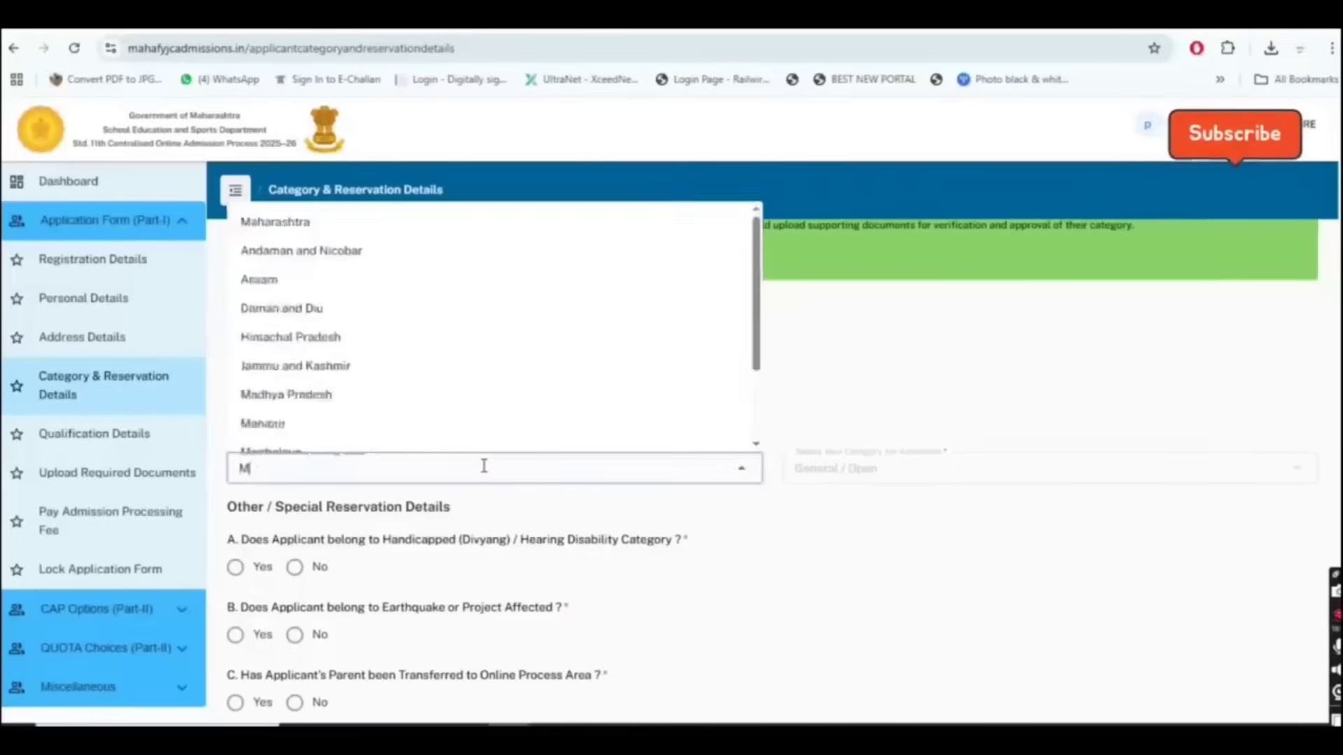
{"action": "left_click", "coordinate": [490, 501]}
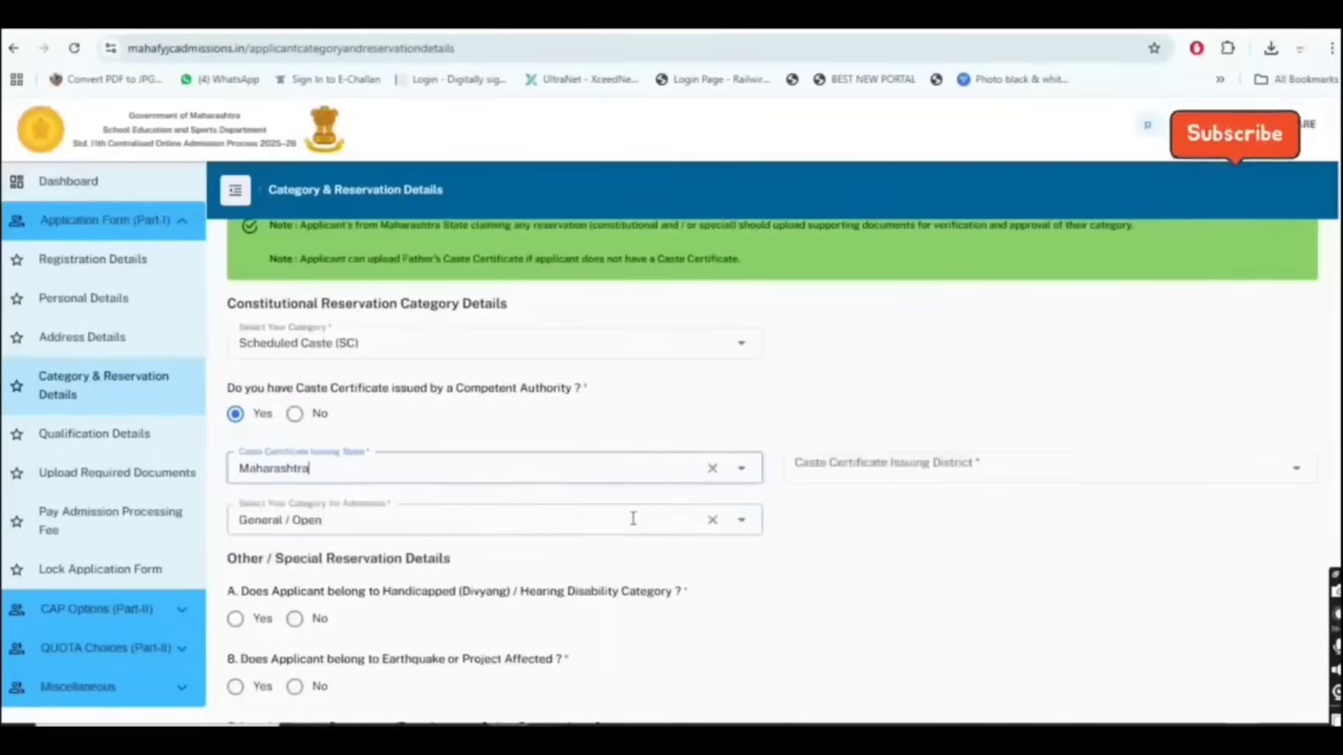
{"action": "left_click", "coordinate": [942, 474]}
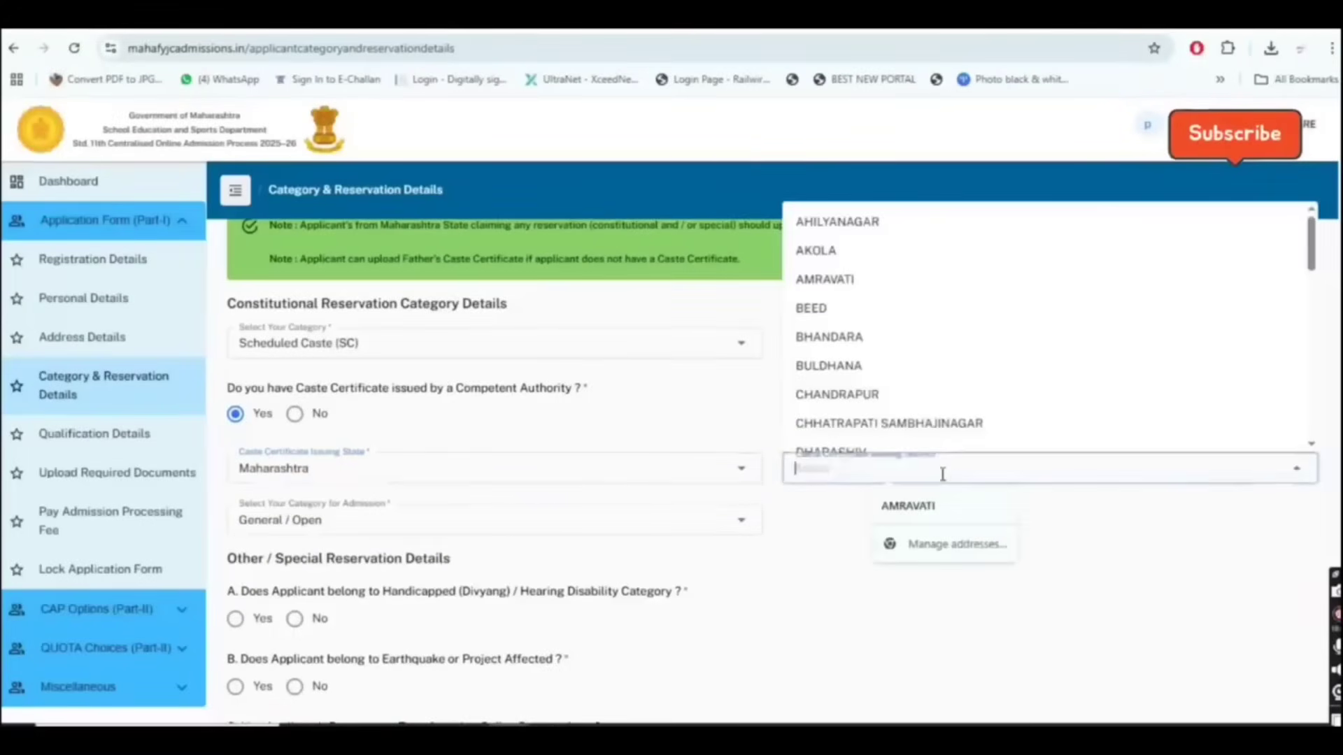
{"action": "left_click", "coordinate": [880, 293]}
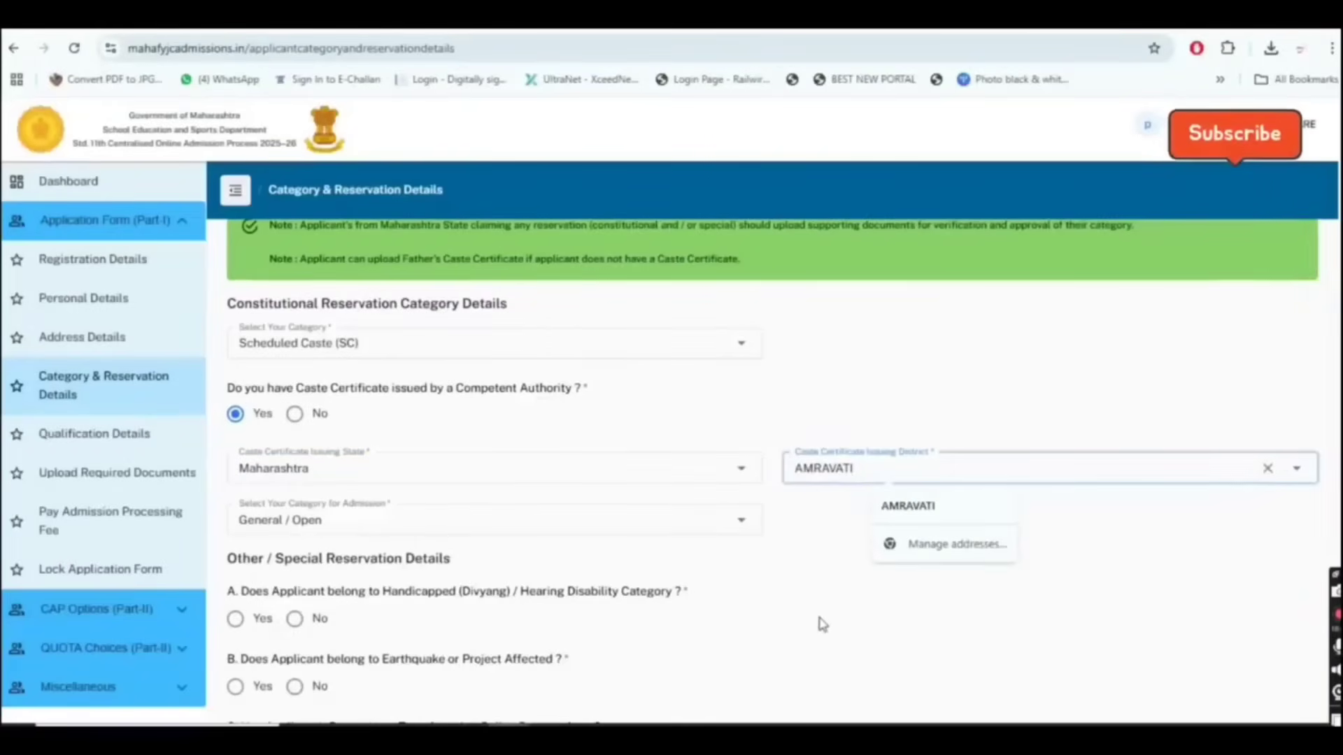
{"action": "left_click", "coordinate": [419, 532]}
{"action": "left_click", "coordinate": [360, 557]}
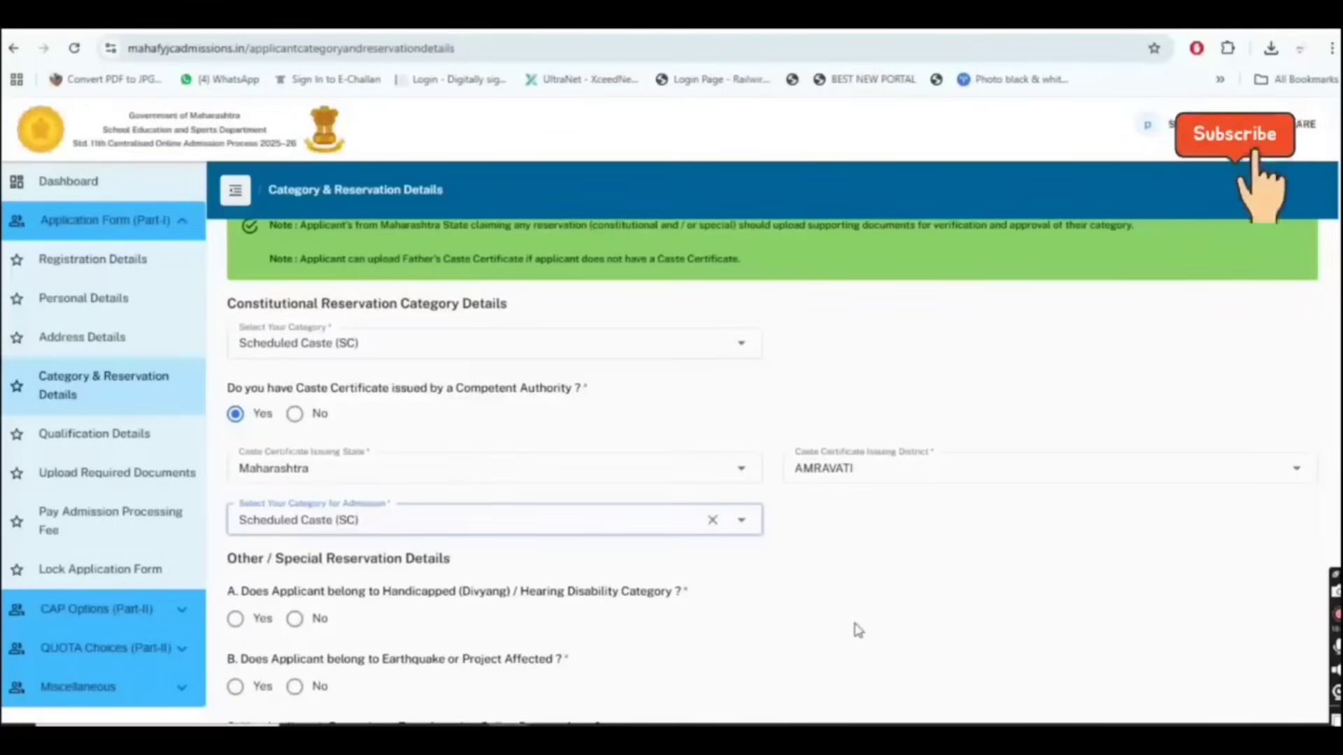
- Answer No to all Other / Special Reservation questions, A through G, from disability category to orphan quota
{"action": "scroll", "coordinate": [802, 659], "scroll_direction": "down", "scroll_amount": 5}
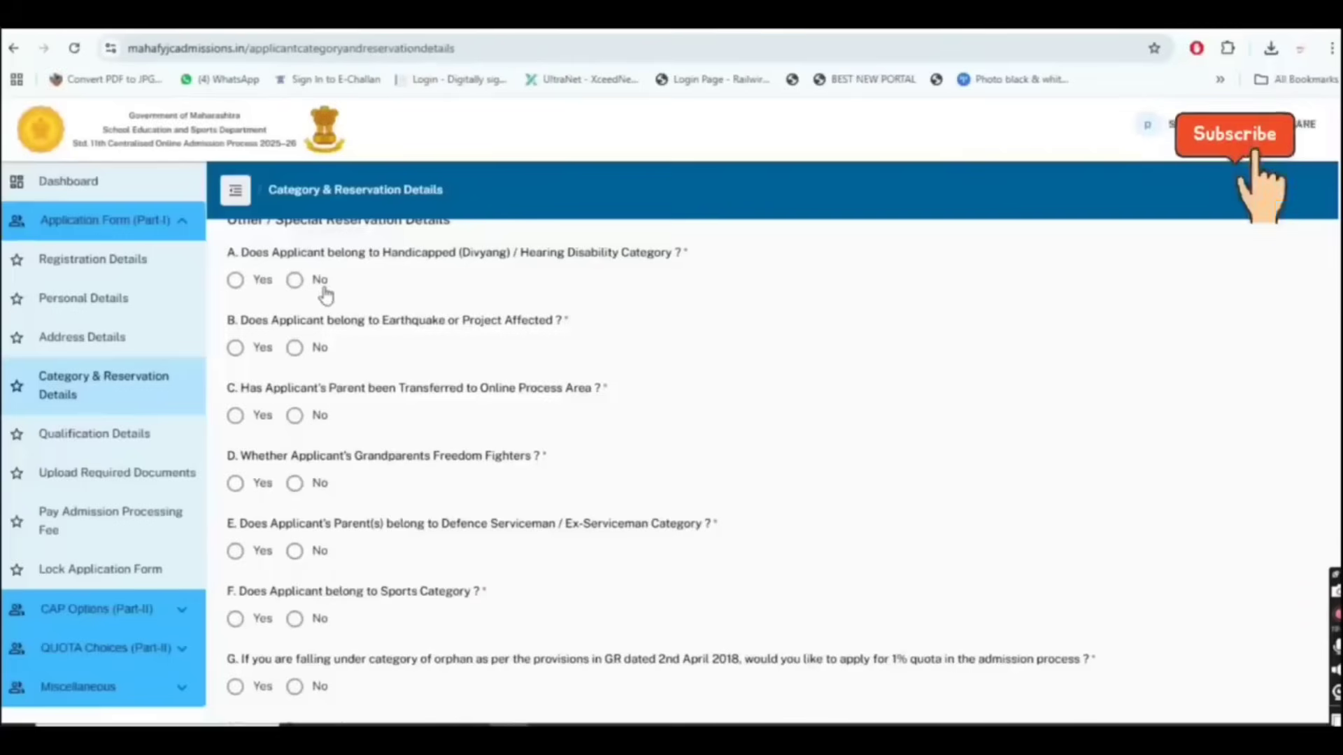
{"action": "left_click", "coordinate": [295, 281]}
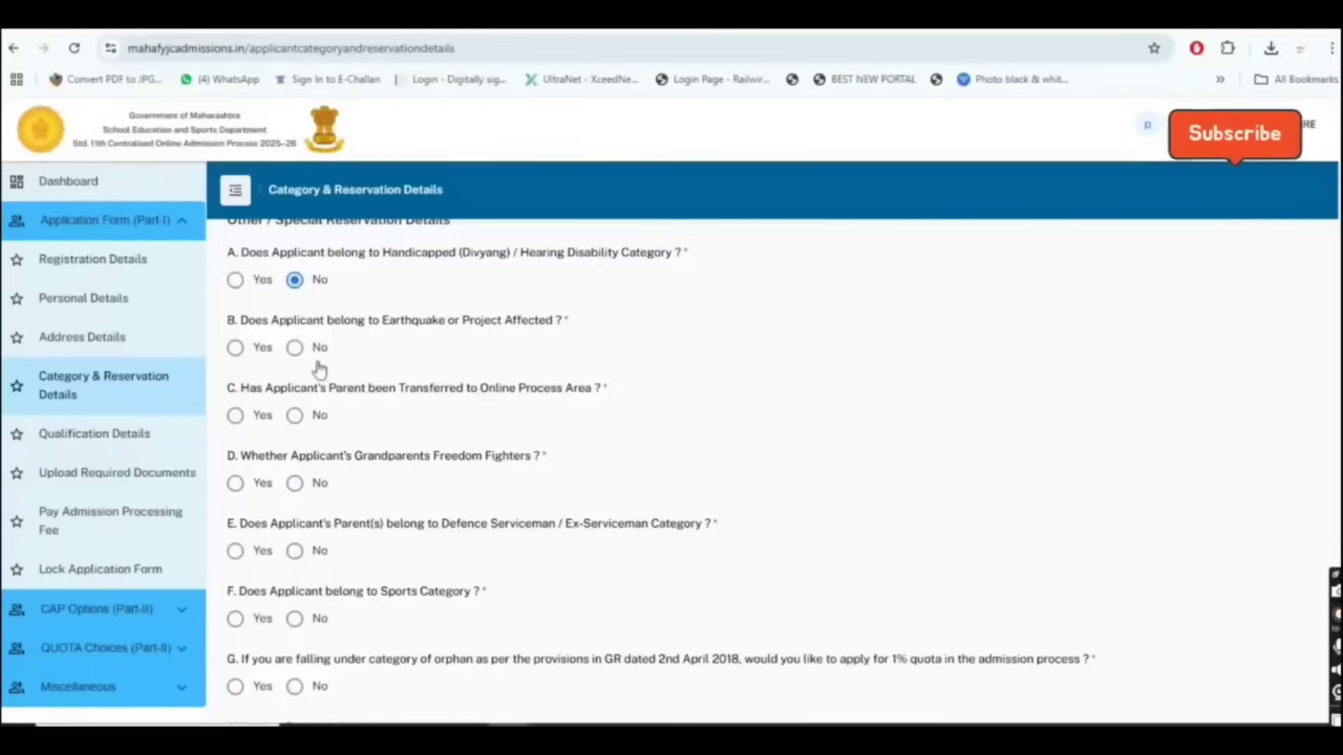
{"action": "left_click", "coordinate": [295, 349]}
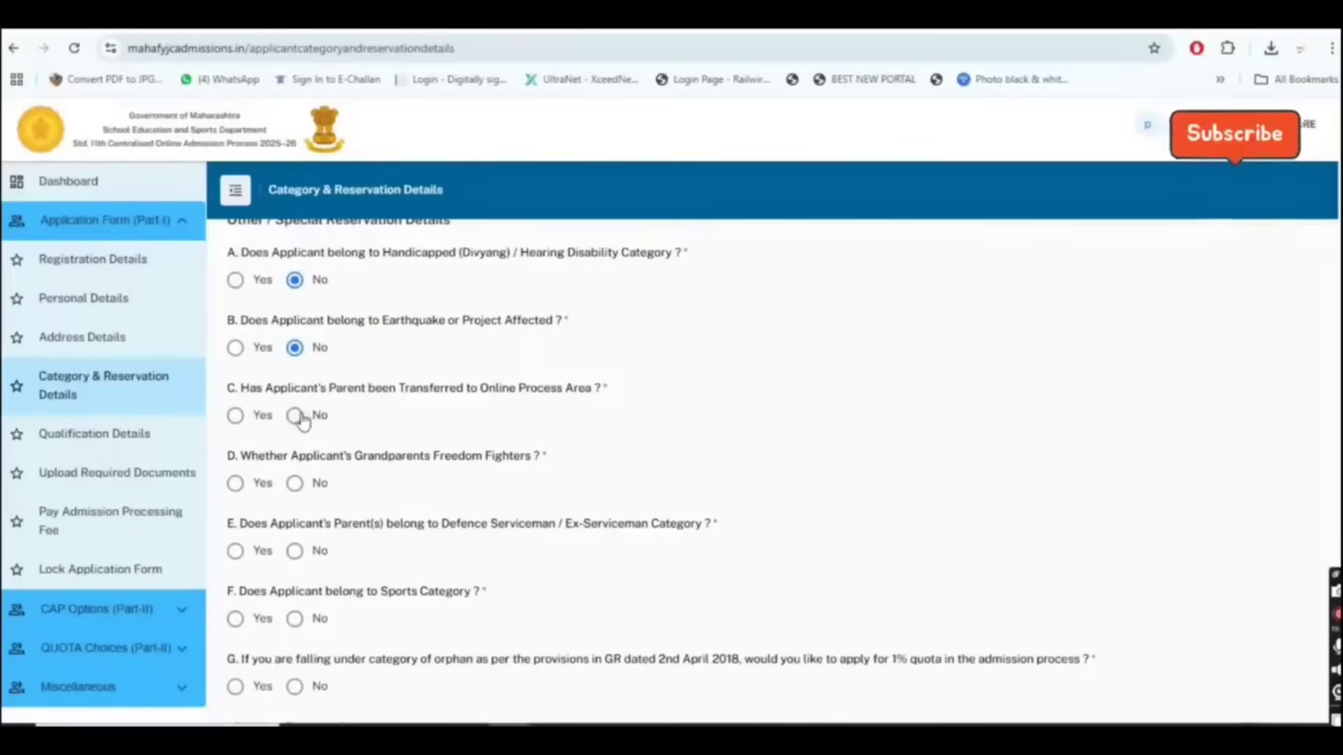
{"action": "left_click", "coordinate": [311, 417]}
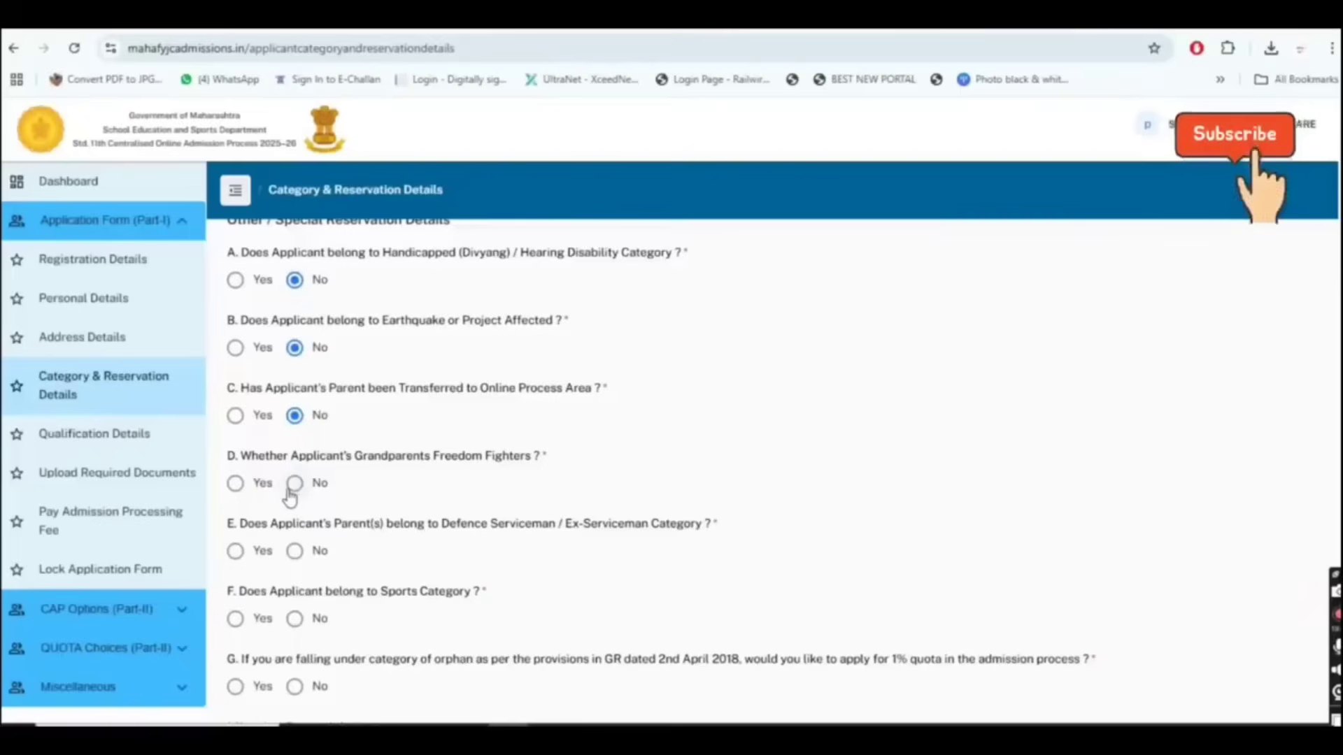
{"action": "left_click", "coordinate": [292, 485]}
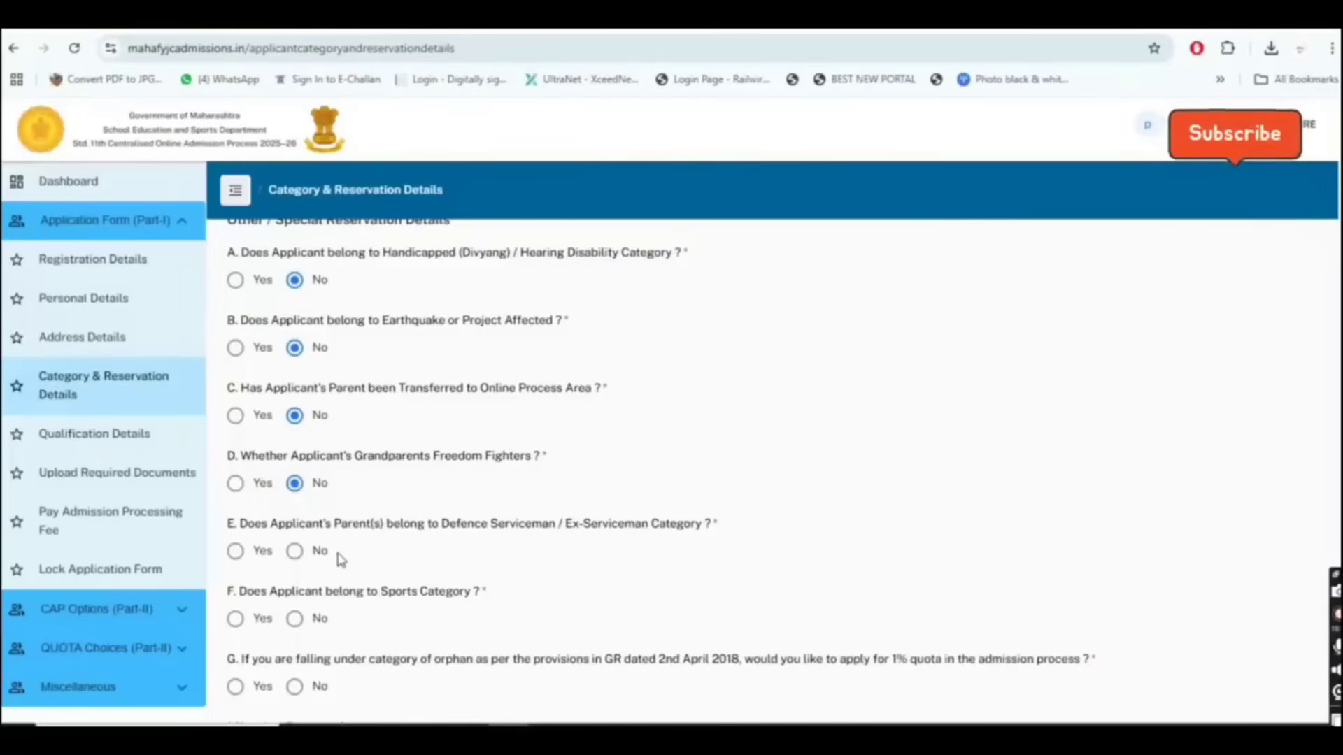
{"action": "left_click", "coordinate": [293, 554]}
{"action": "left_click", "coordinate": [295, 620]}
{"action": "scroll", "coordinate": [1327, 403], "scroll_direction": "down", "scroll_amount": 4}
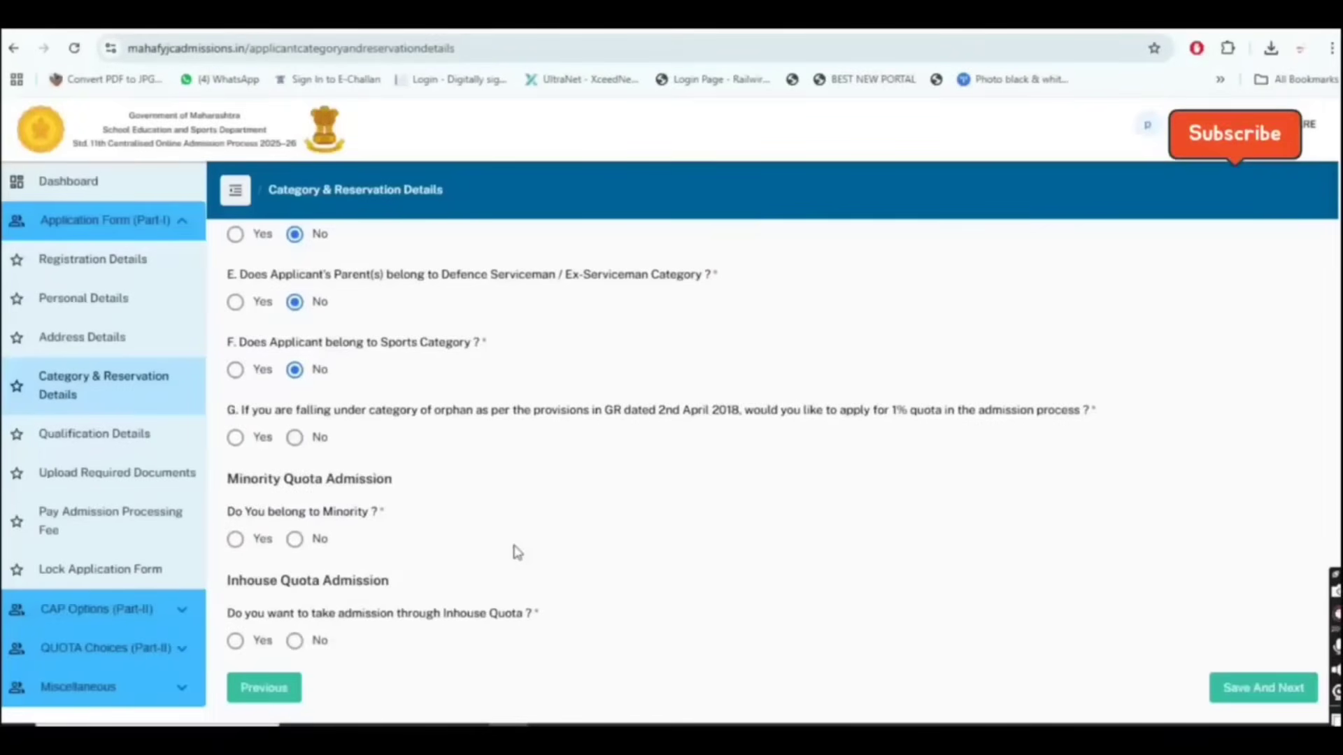
{"action": "left_click", "coordinate": [295, 439]}
- Answer No to belonging to a Minority and to Inhouse Quota admission, and save the category and reservation details
{"action": "left_click", "coordinate": [297, 543]}
{"action": "left_click", "coordinate": [295, 640]}
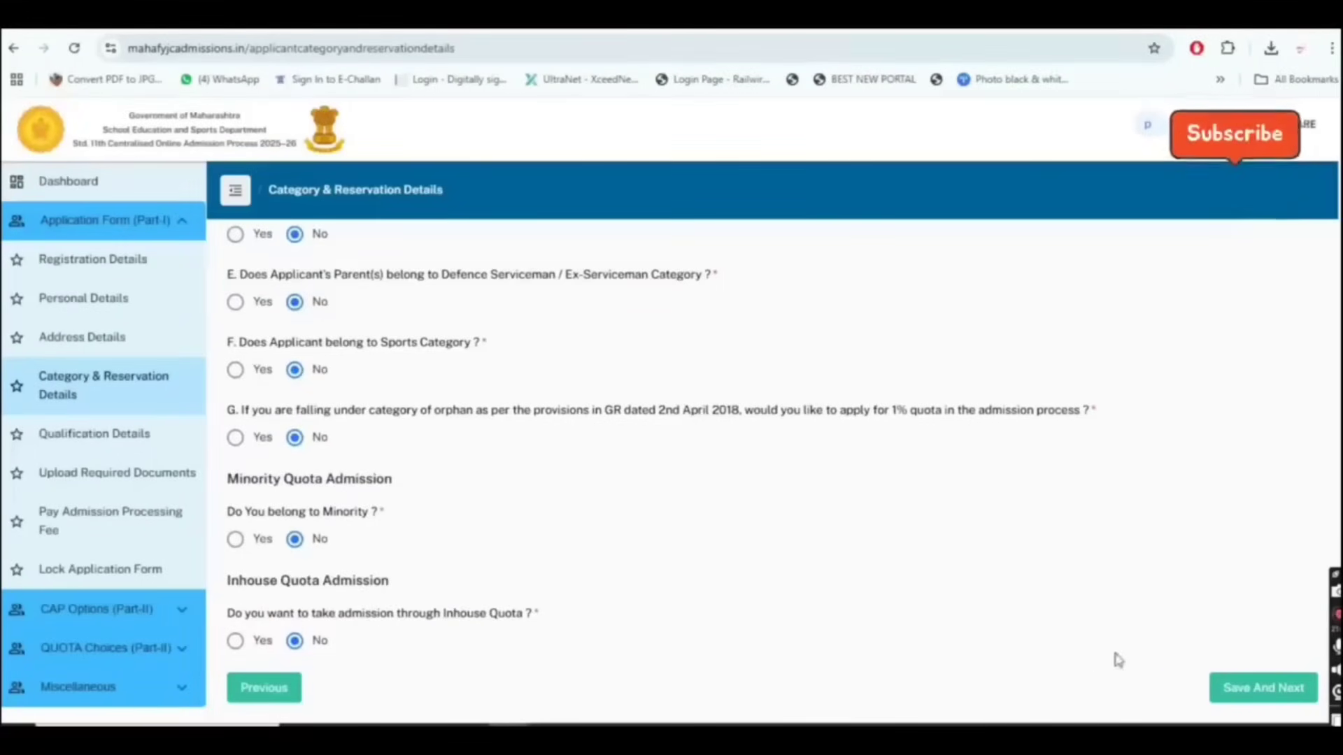
{"action": "left_click", "coordinate": [1263, 687]}
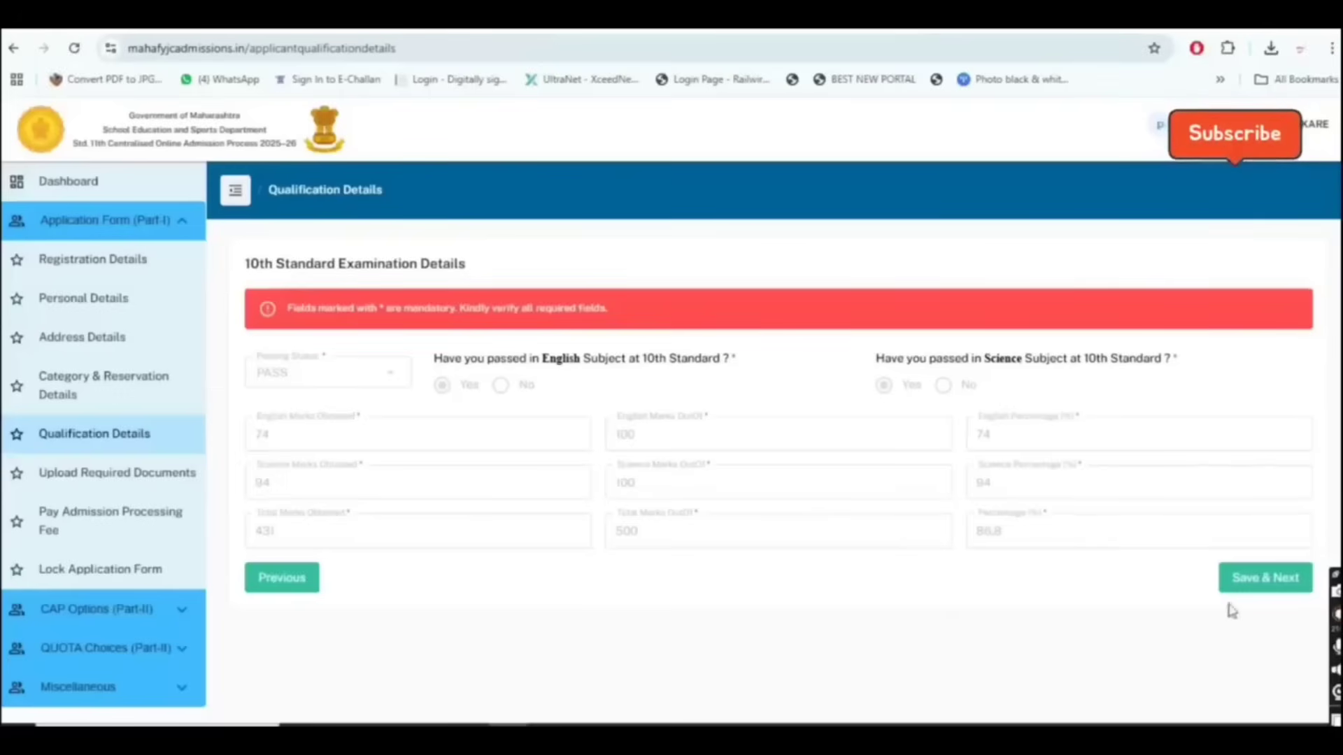
- Save the 10th standard qualification details and examine the Caste Certificate and student undertaking entries in the required documents list
{"action": "left_click", "coordinate": [1267, 579]}
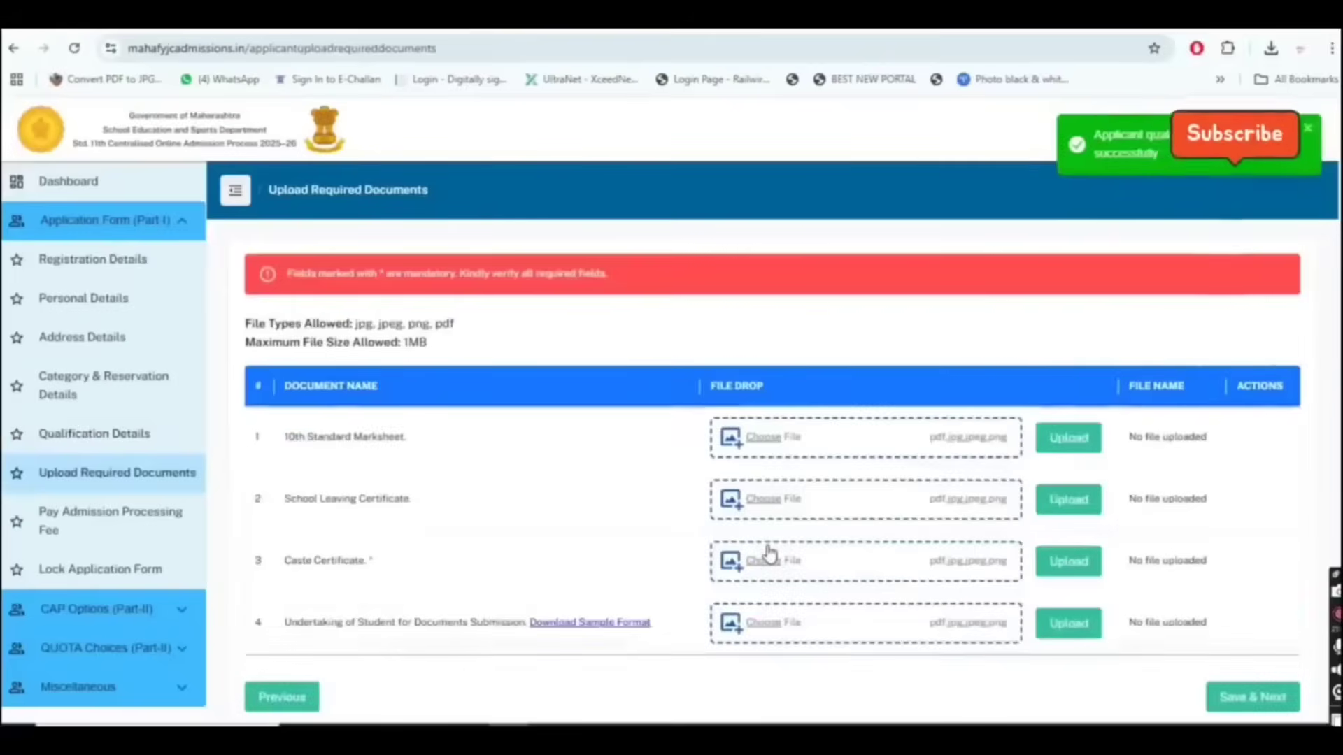
{"action": "scroll", "coordinate": [651, 533], "scroll_direction": "down", "scroll_amount": 1}
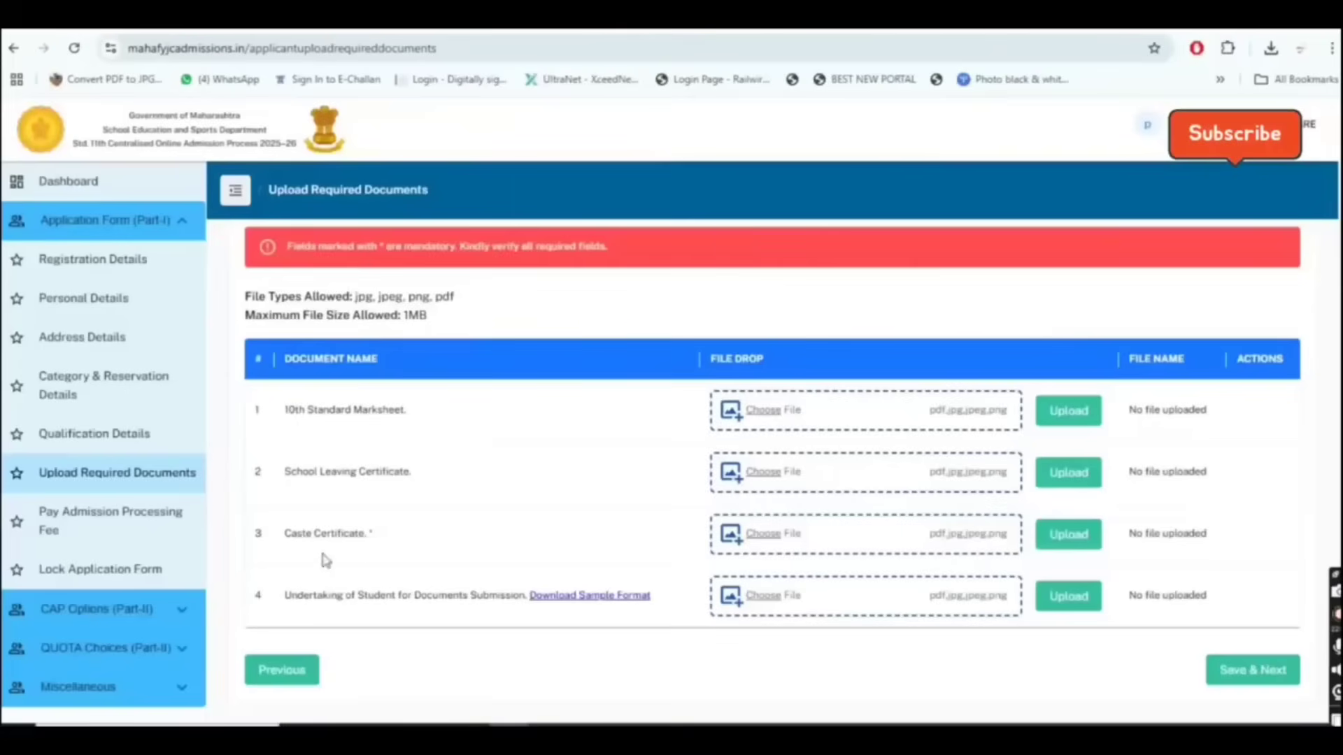
{"action": "left_click_drag", "start_coordinate": [287, 534], "coordinate": [392, 541]}
{"action": "left_click", "coordinate": [426, 595]}
{"action": "left_click_drag", "start_coordinate": [297, 607], "coordinate": [525, 614]}
{"action": "left_click", "coordinate": [498, 624]}
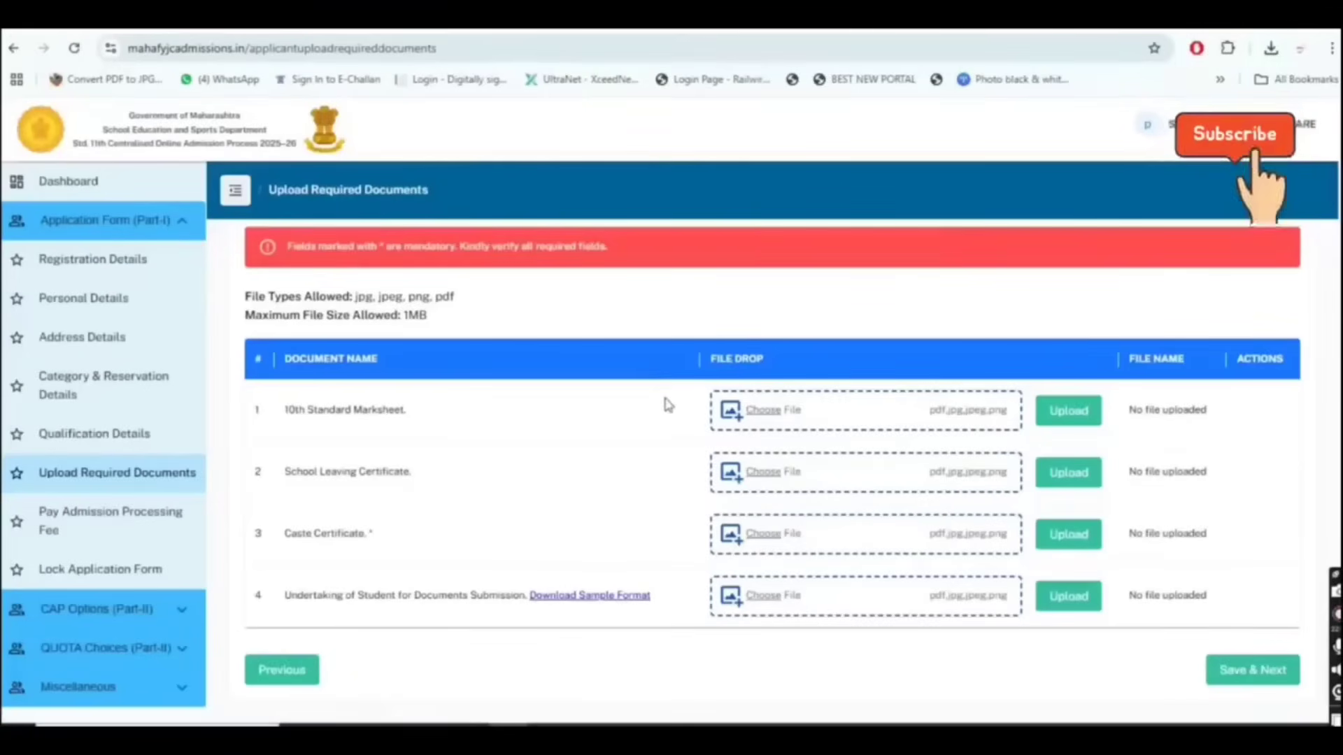
{"action": "left_click", "coordinate": [1272, 50]}
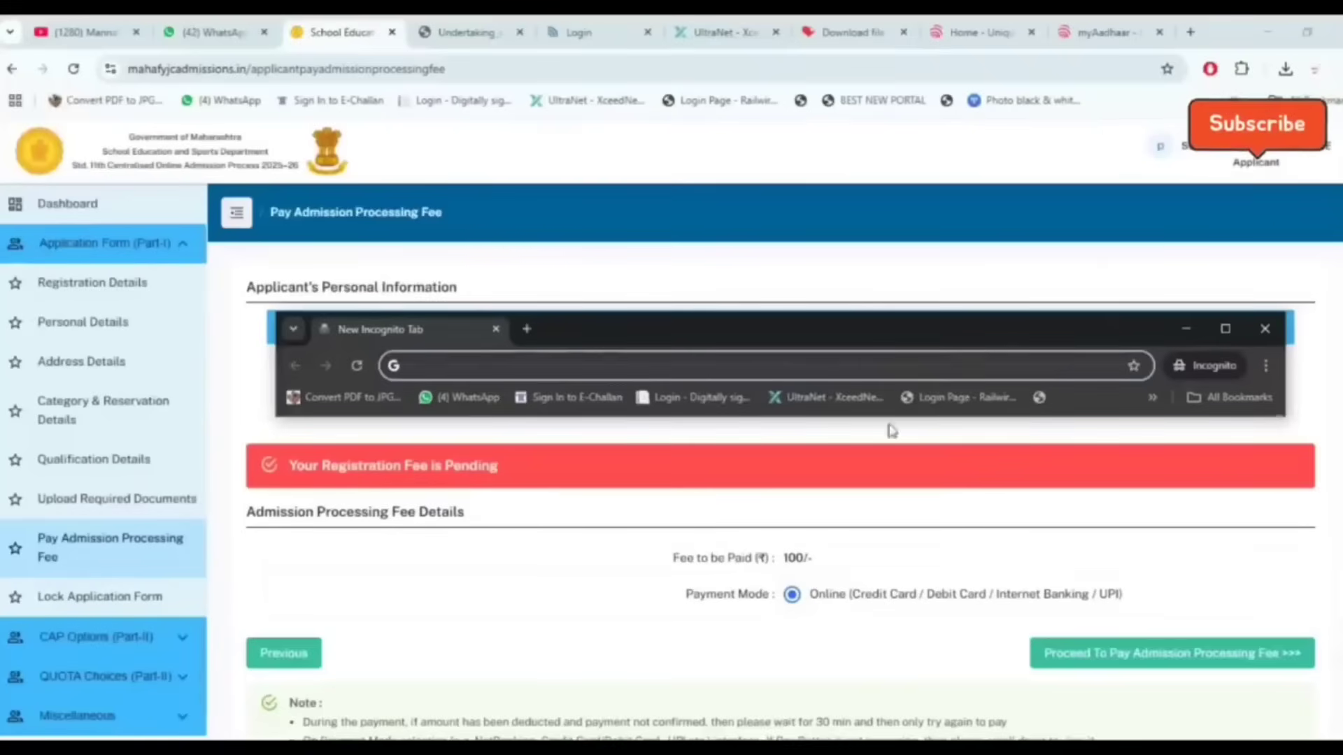
- Open the Lock Application Form page and review the full application summary from personal details through to the declaration
{"action": "left_click", "coordinate": [107, 599]}
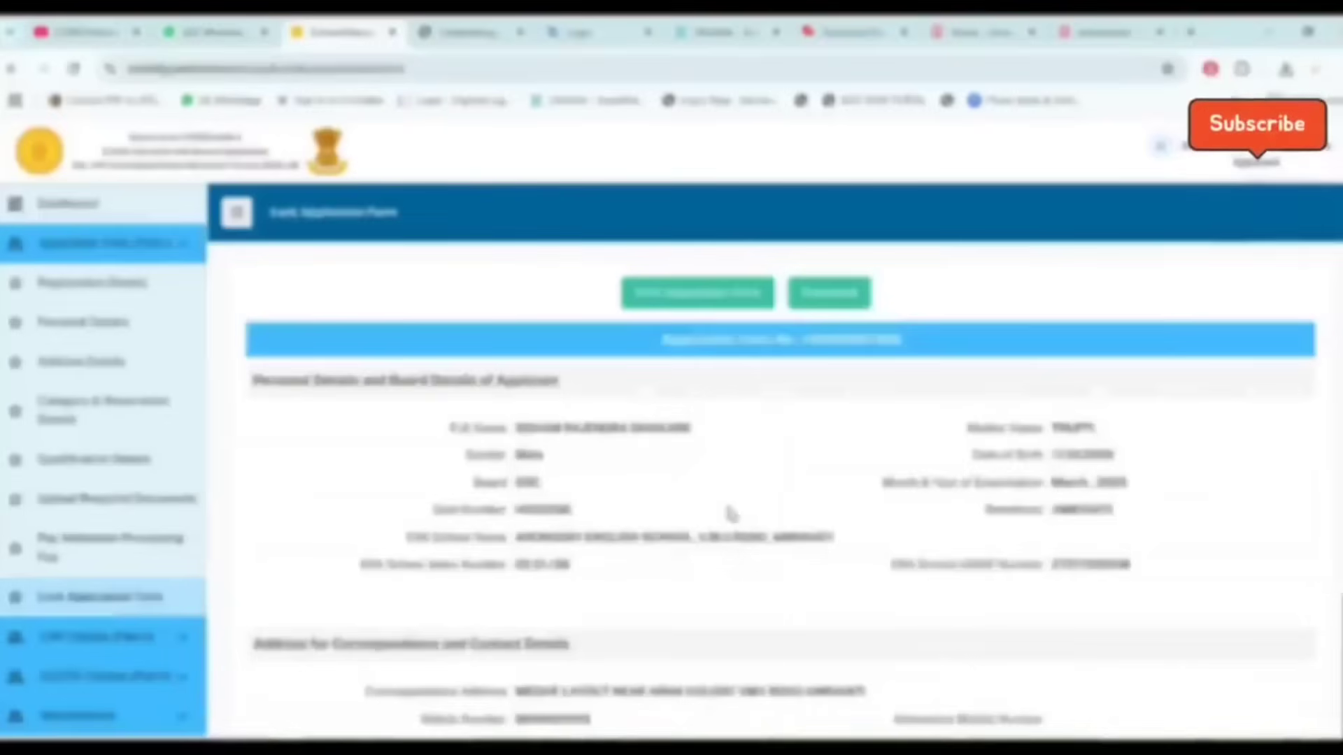
{"action": "scroll", "coordinate": [755, 539], "scroll_direction": "down", "scroll_amount": 1}
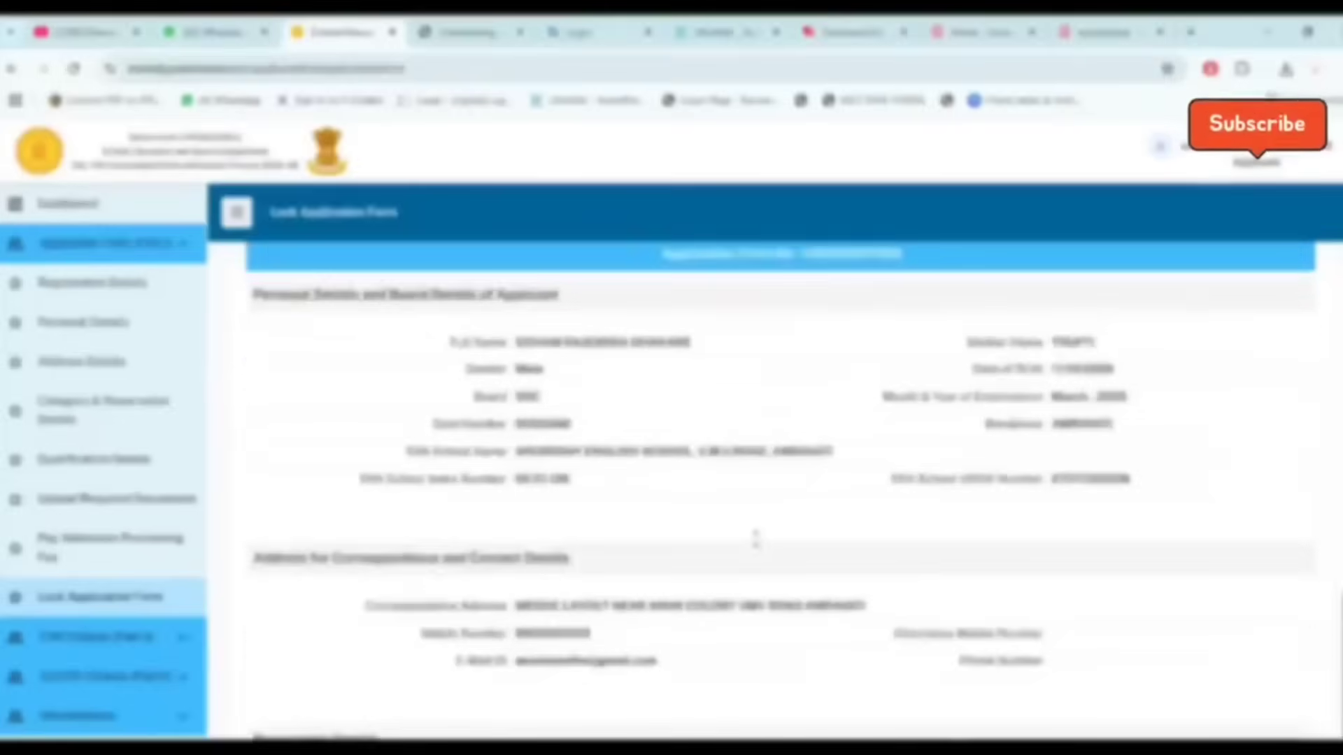
{"action": "scroll", "coordinate": [758, 546], "scroll_direction": "down", "scroll_amount": 1}
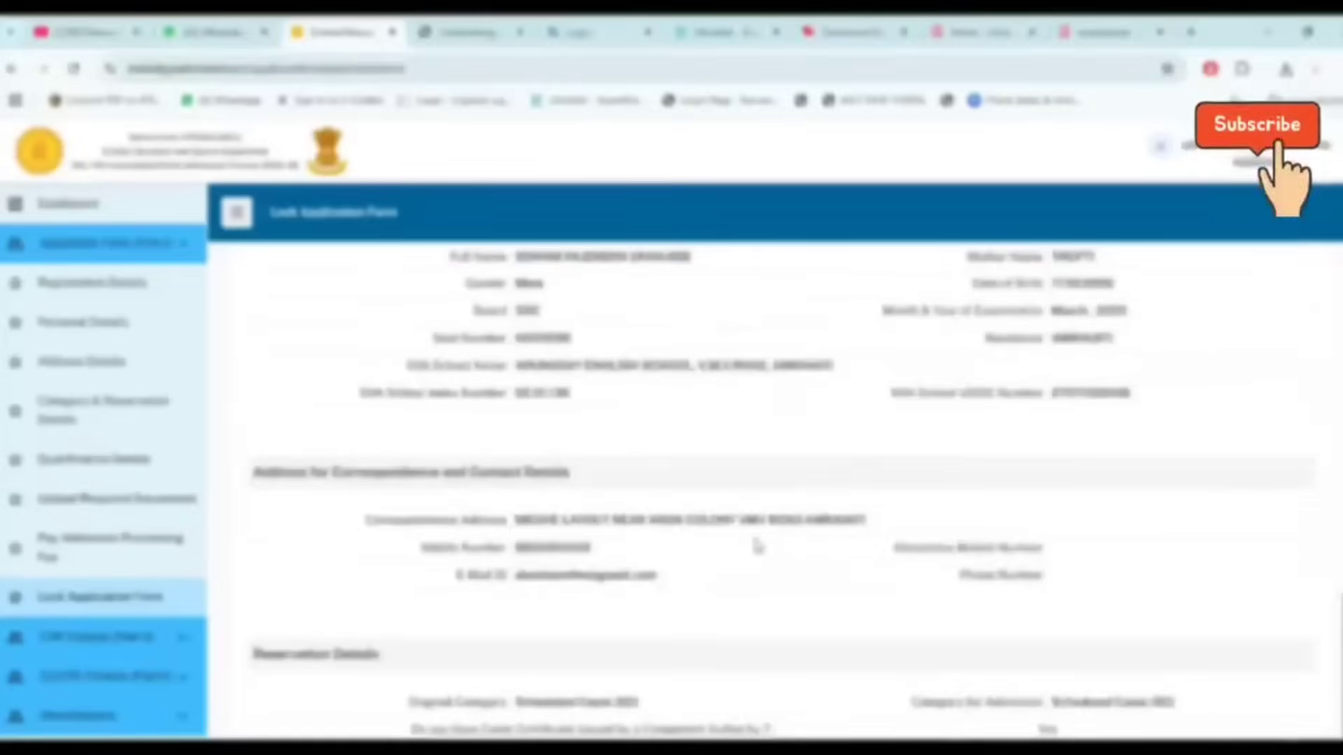
{"action": "scroll", "coordinate": [757, 546], "scroll_direction": "down", "scroll_amount": 1}
{"action": "scroll", "coordinate": [758, 546], "scroll_direction": "down", "scroll_amount": 1}
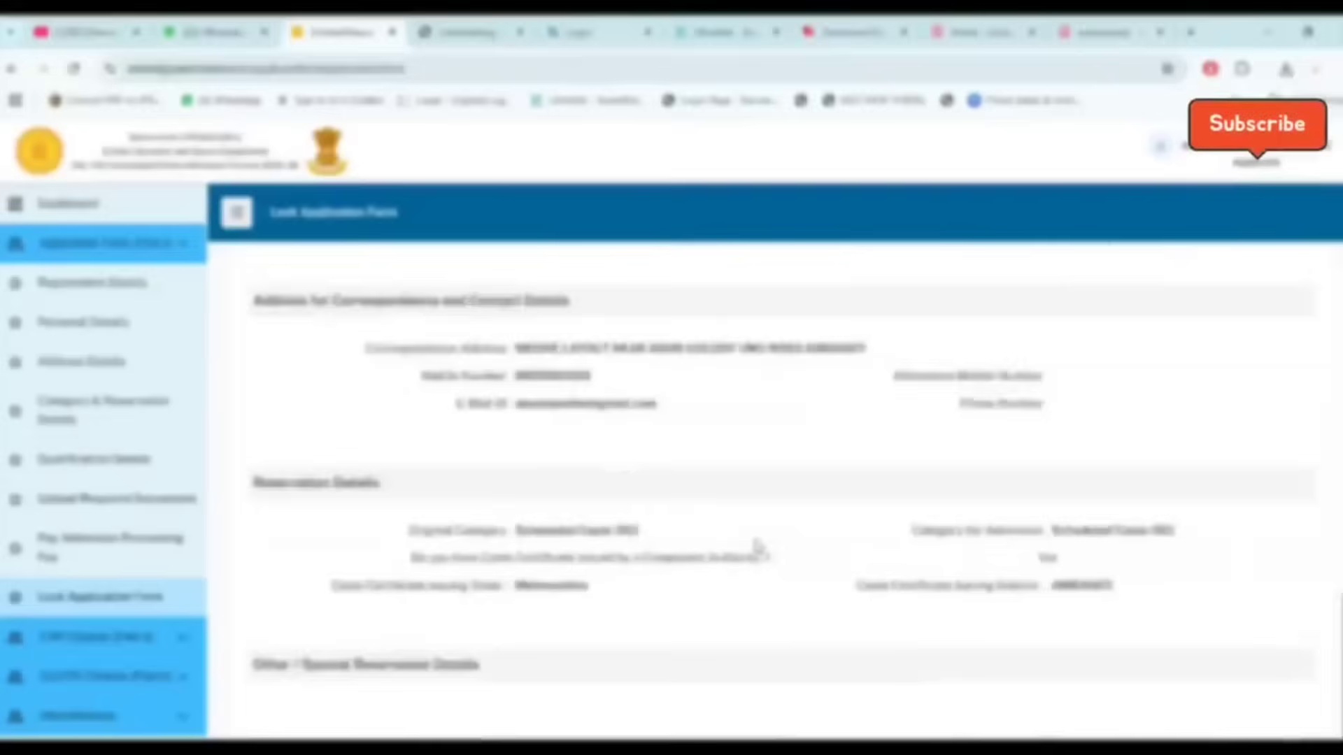
{"action": "scroll", "coordinate": [758, 546], "scroll_direction": "down", "scroll_amount": 1}
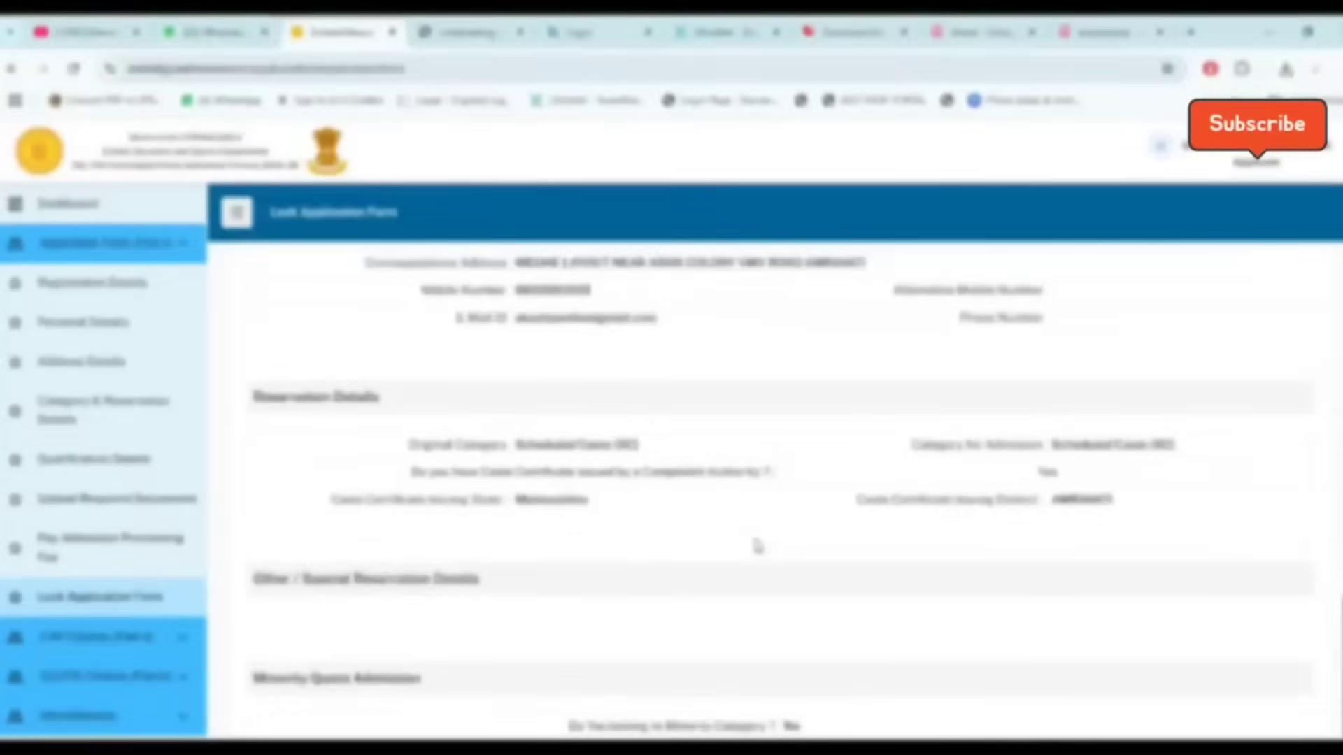
{"action": "scroll", "coordinate": [758, 546], "scroll_direction": "down", "scroll_amount": 2}
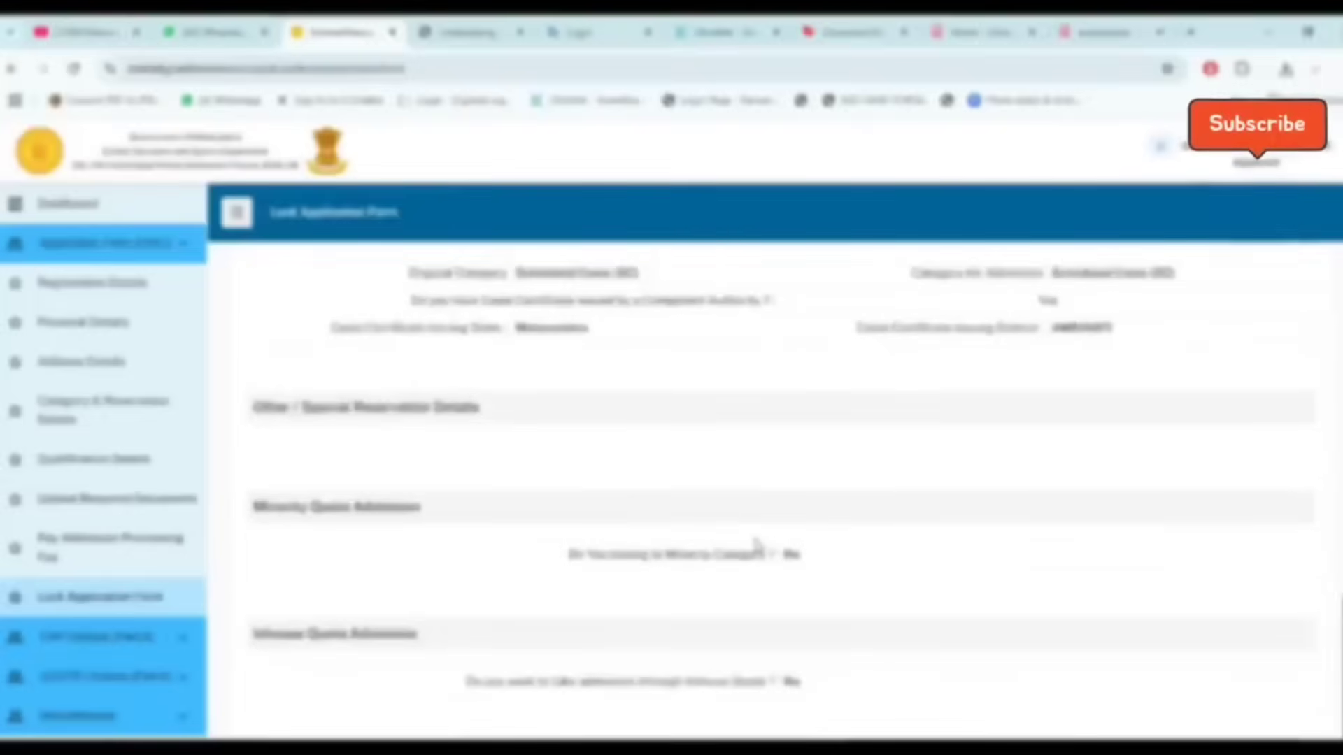
{"action": "scroll", "coordinate": [757, 545], "scroll_direction": "down", "scroll_amount": 2}
{"action": "scroll", "coordinate": [757, 546], "scroll_direction": "down", "scroll_amount": 1}
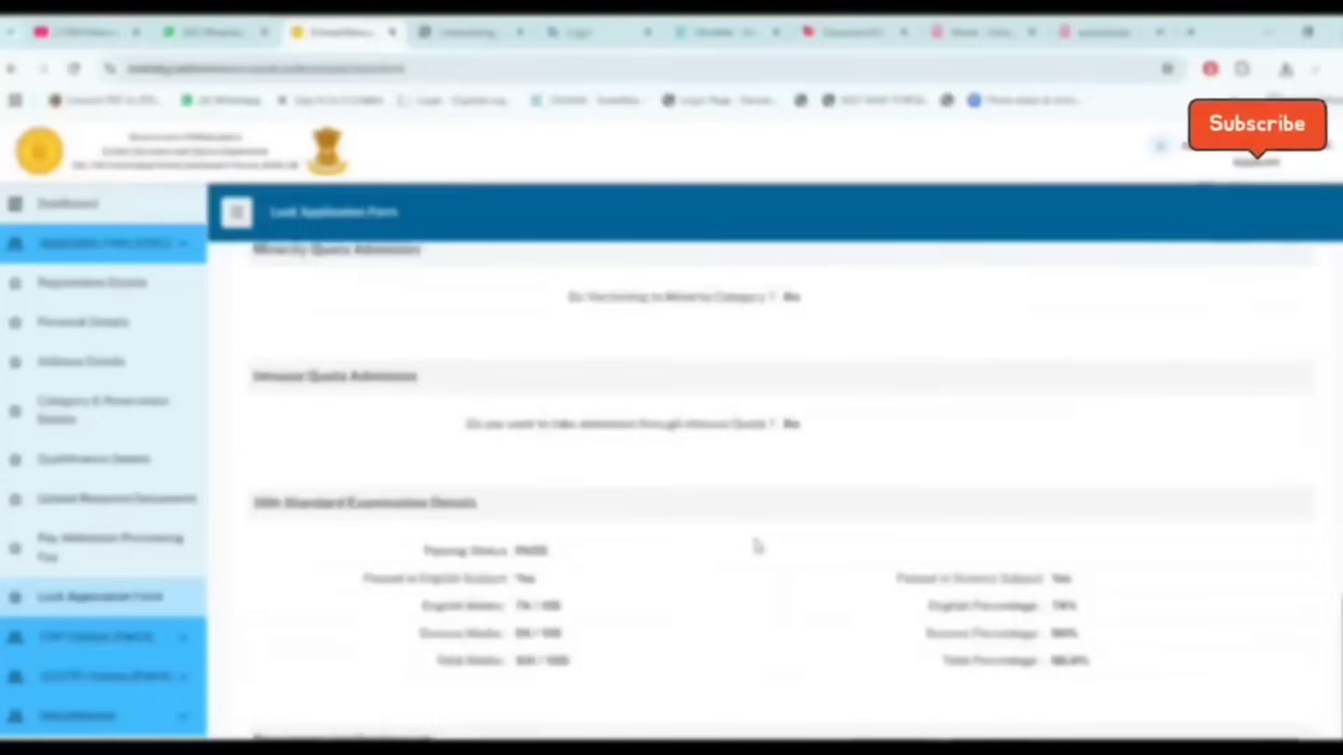
{"action": "scroll", "coordinate": [758, 546], "scroll_direction": "down", "scroll_amount": 1}
{"action": "scroll", "coordinate": [757, 546], "scroll_direction": "down", "scroll_amount": 2}
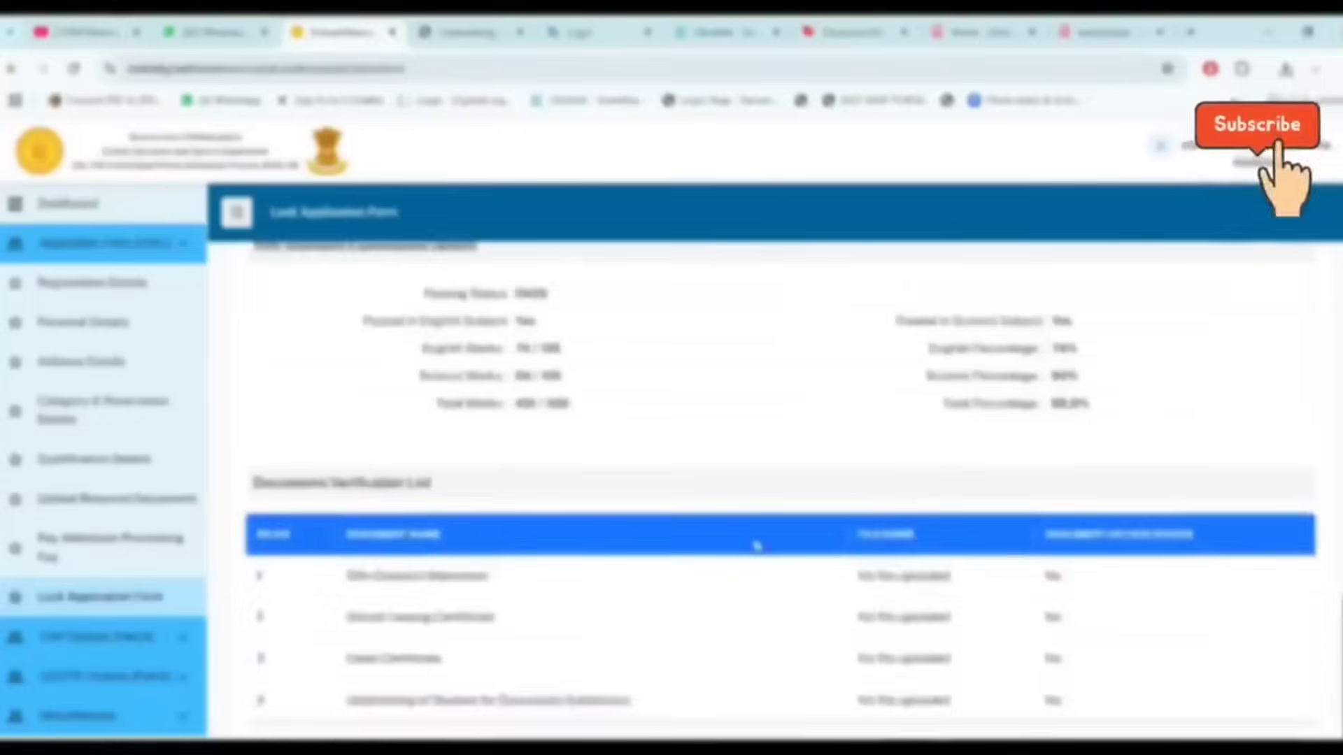
{"action": "scroll", "coordinate": [757, 545], "scroll_direction": "down", "scroll_amount": 3}
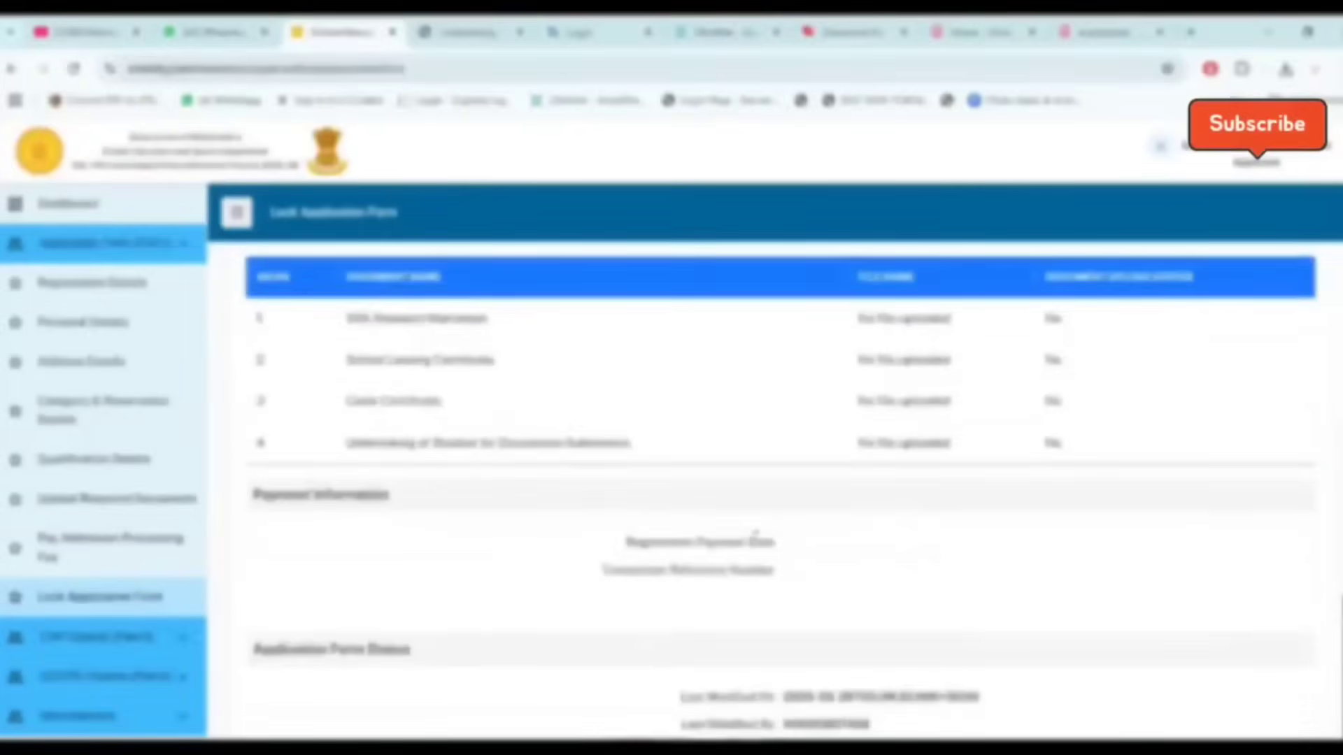
{"action": "scroll", "coordinate": [755, 535], "scroll_direction": "down", "scroll_amount": 4}
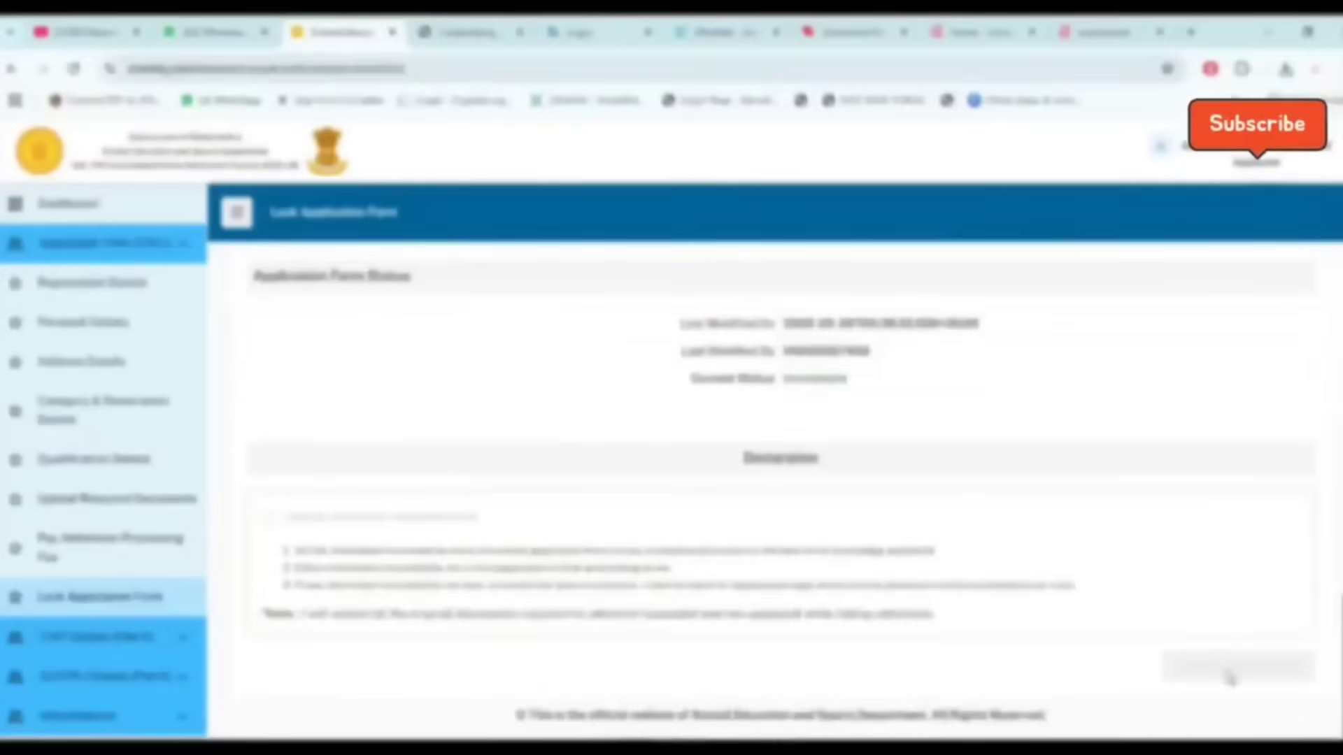
{"action": "scroll", "coordinate": [636, 546], "scroll_direction": "up", "scroll_amount": 12}
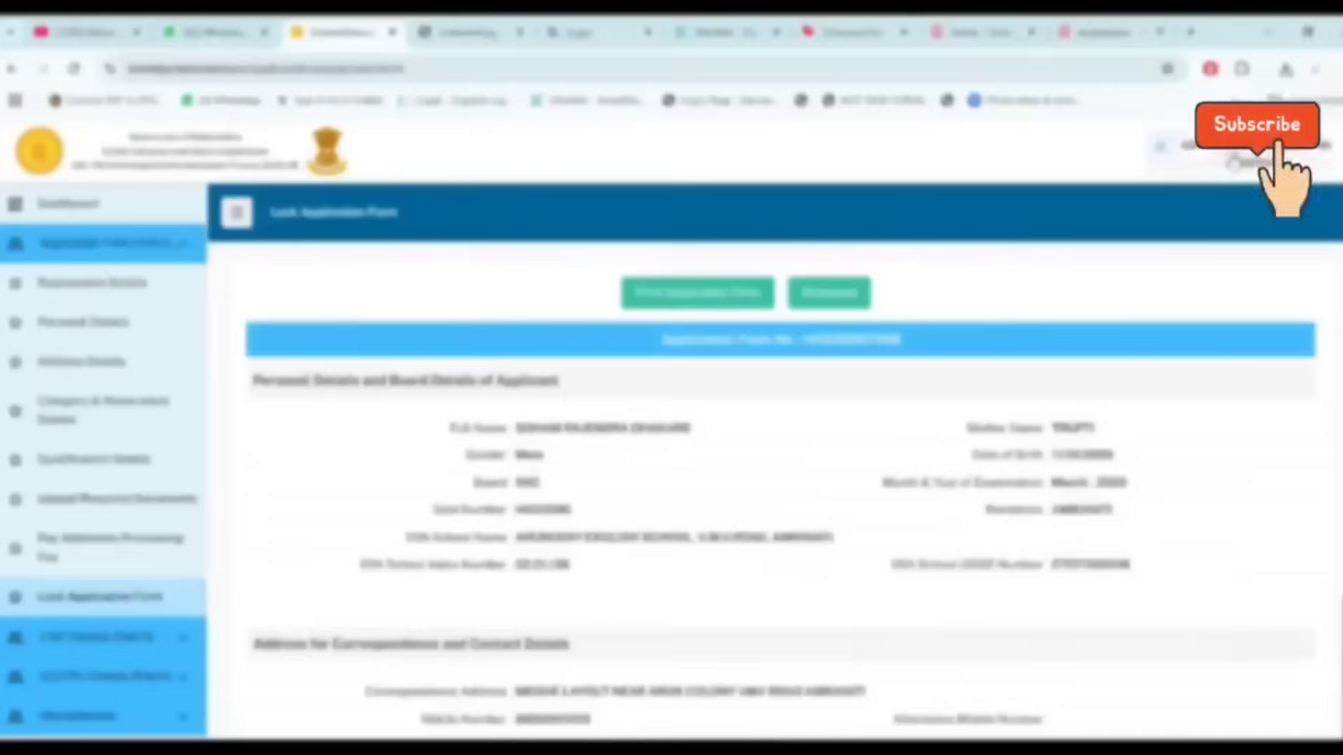
- Try to log out through the applicant's account menu, reloading the Lock Application Form page and collapsing the navigation sidebar
{"action": "left_click", "coordinate": [1236, 167]}
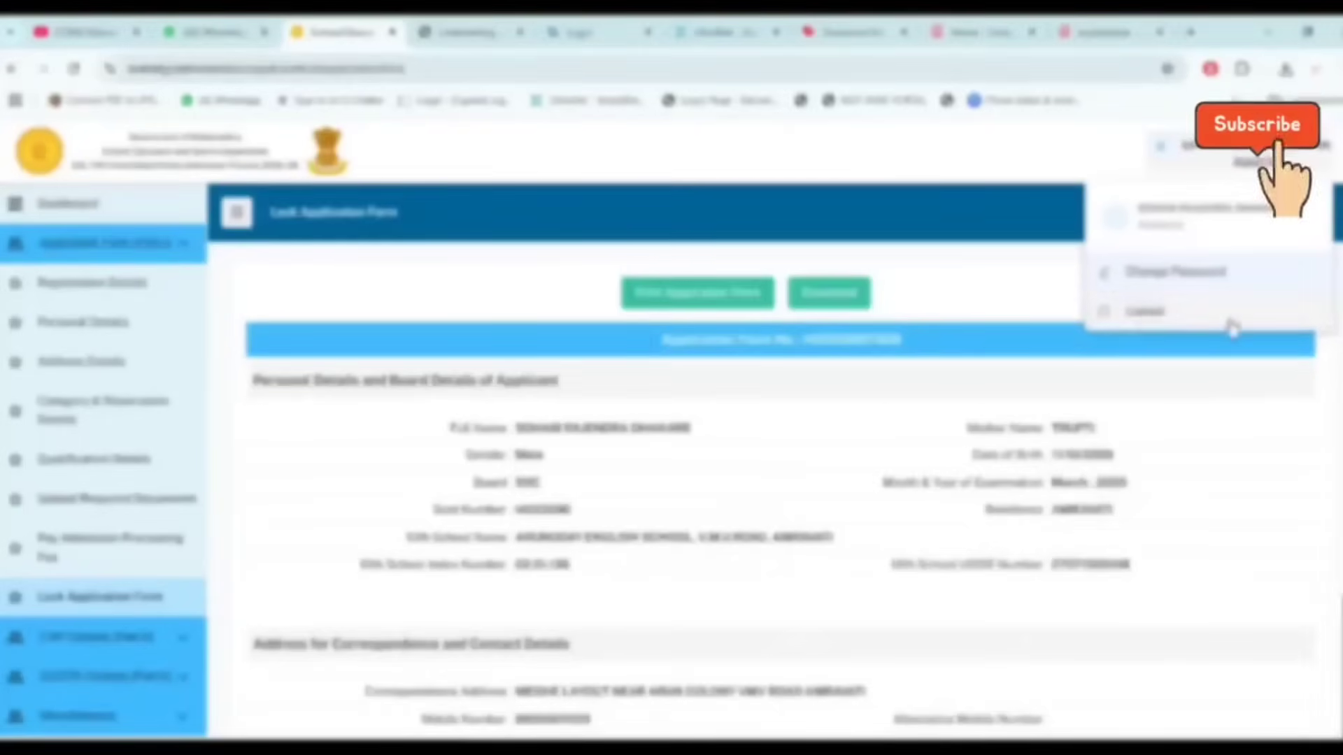
{"action": "left_click", "coordinate": [73, 70]}
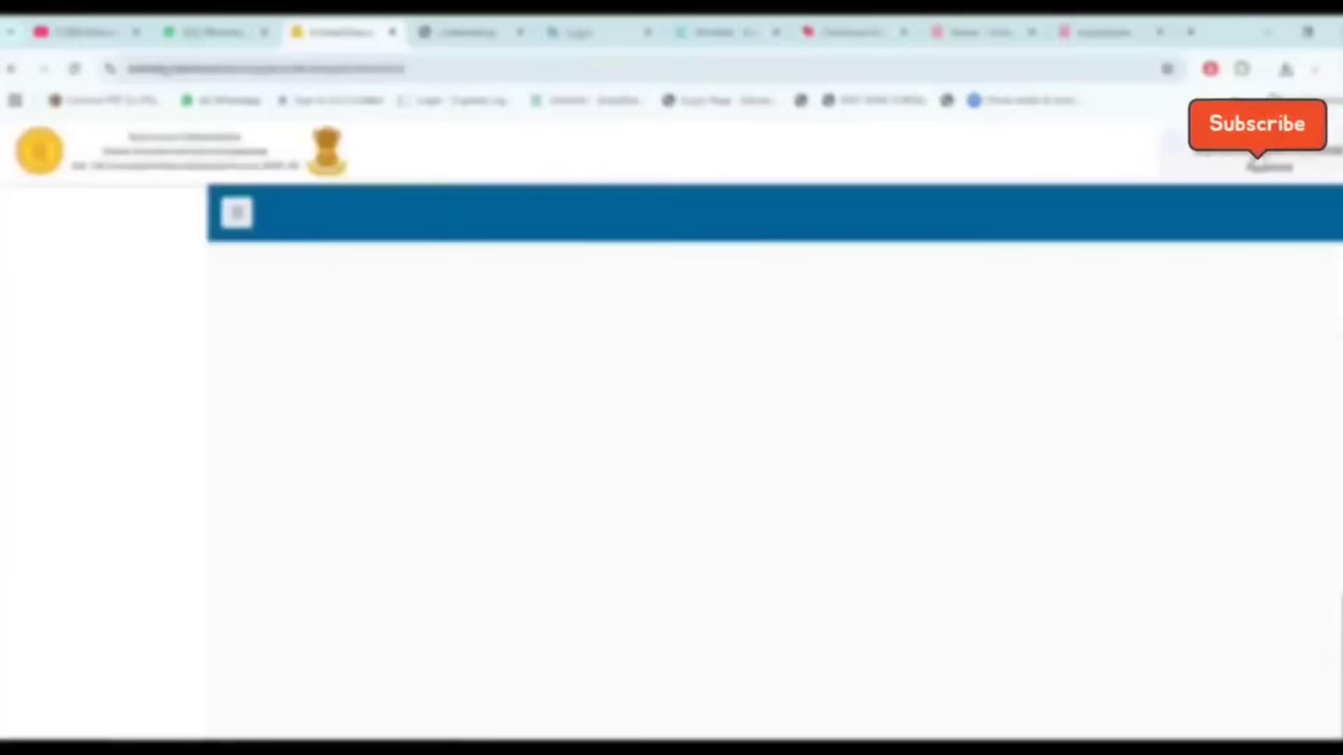
{"action": "left_click", "coordinate": [1273, 163]}
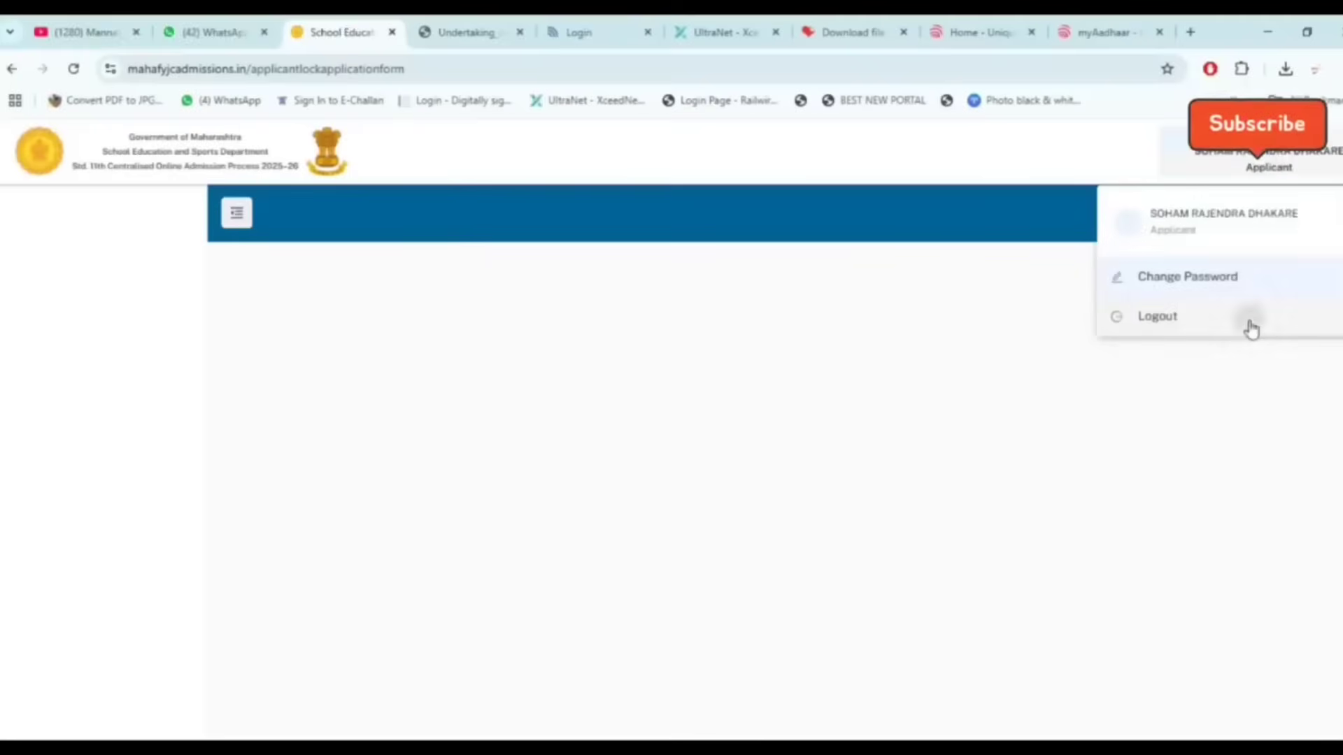
{"action": "left_click", "coordinate": [236, 214]}
{"action": "left_click", "coordinate": [71, 73]}
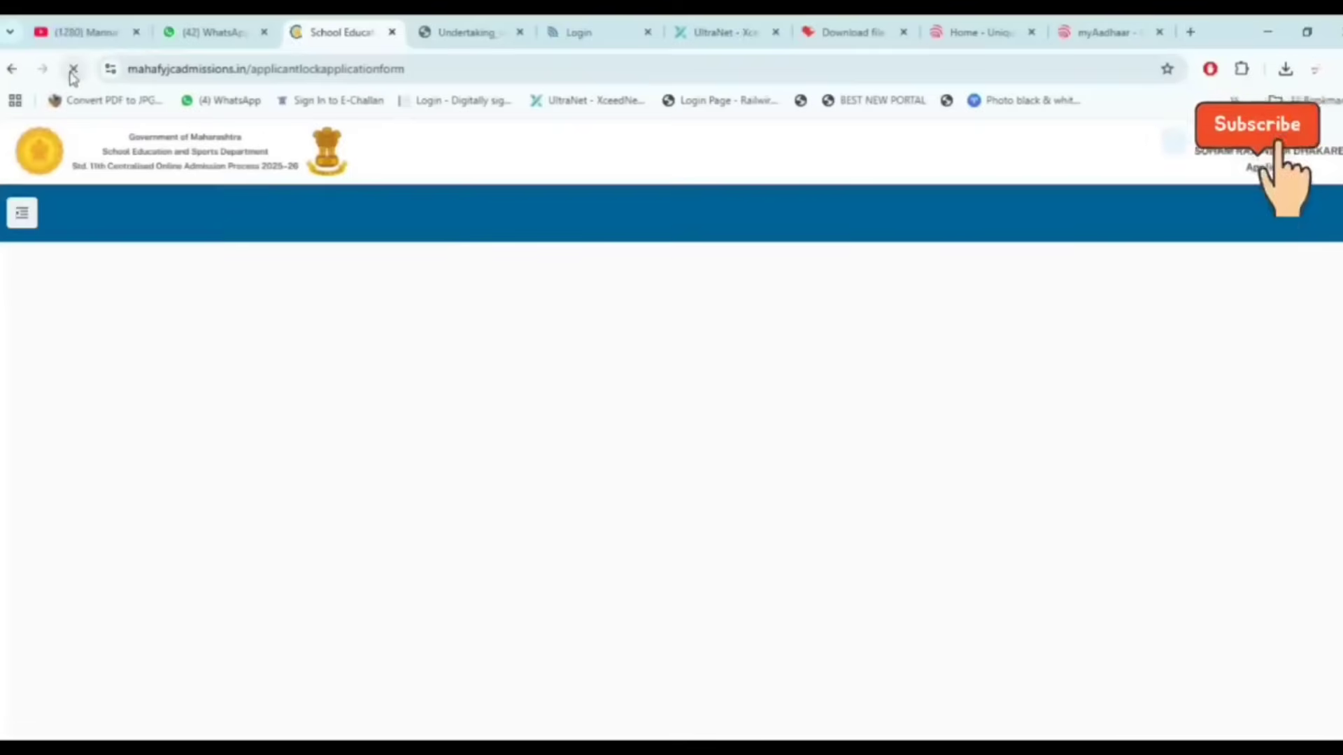